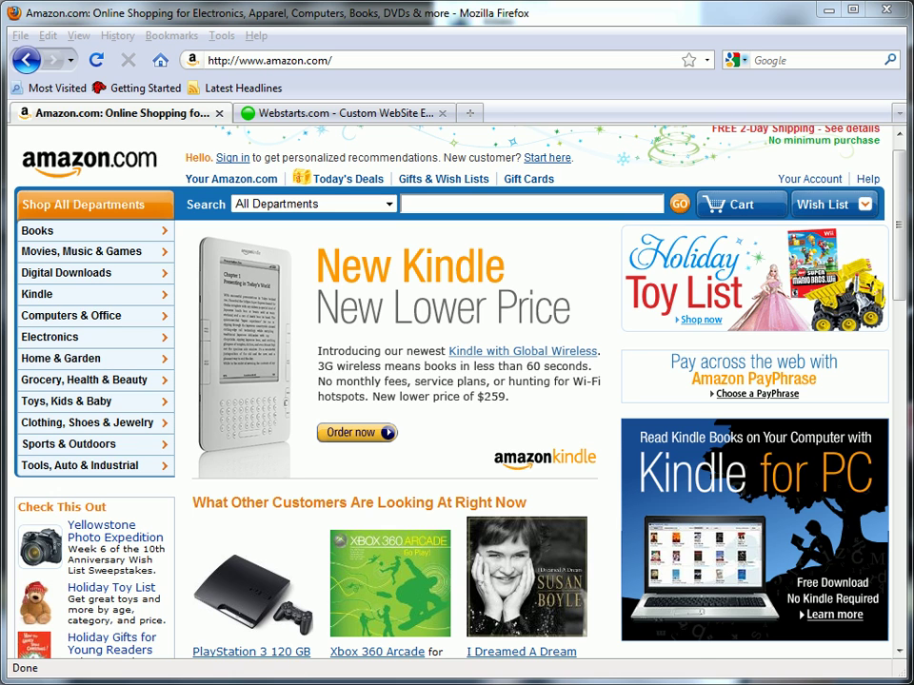
Scroll to the Amazon.com footer and open the Join Associates affiliate program page
left_click_drag(898, 204, 898, 536)
left_click(434, 493)
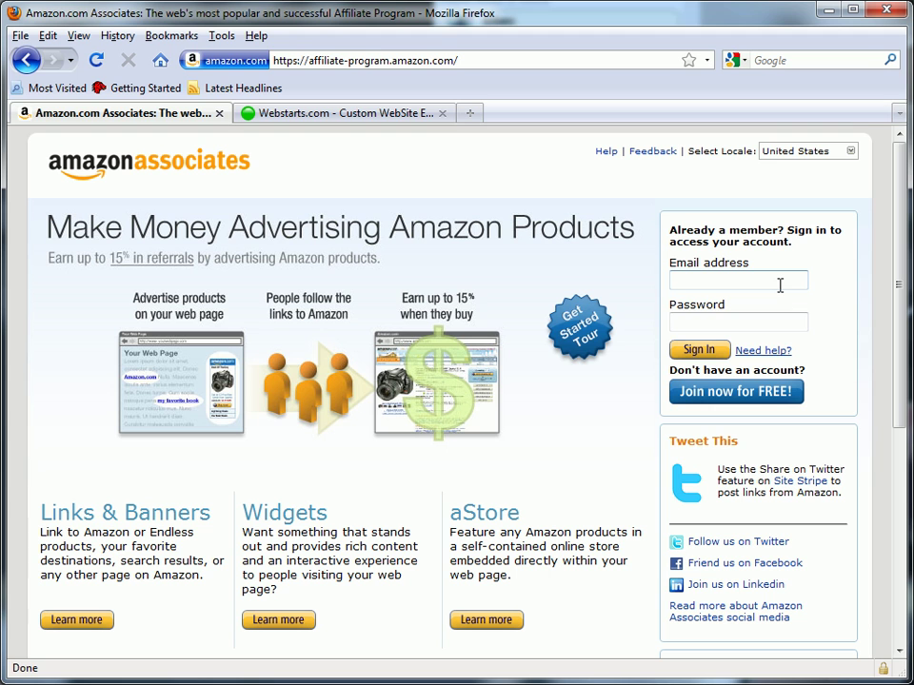
Sign in with the account e-mail and password, then dismiss Firefox's save-password bar
left_click(779, 285)
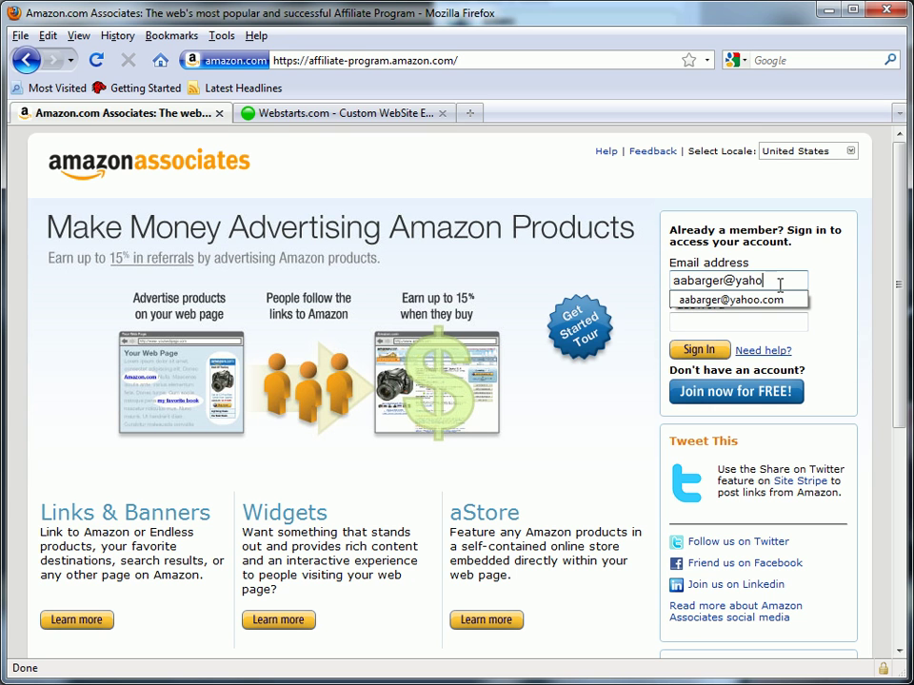
key("Tab")
type("•••••")
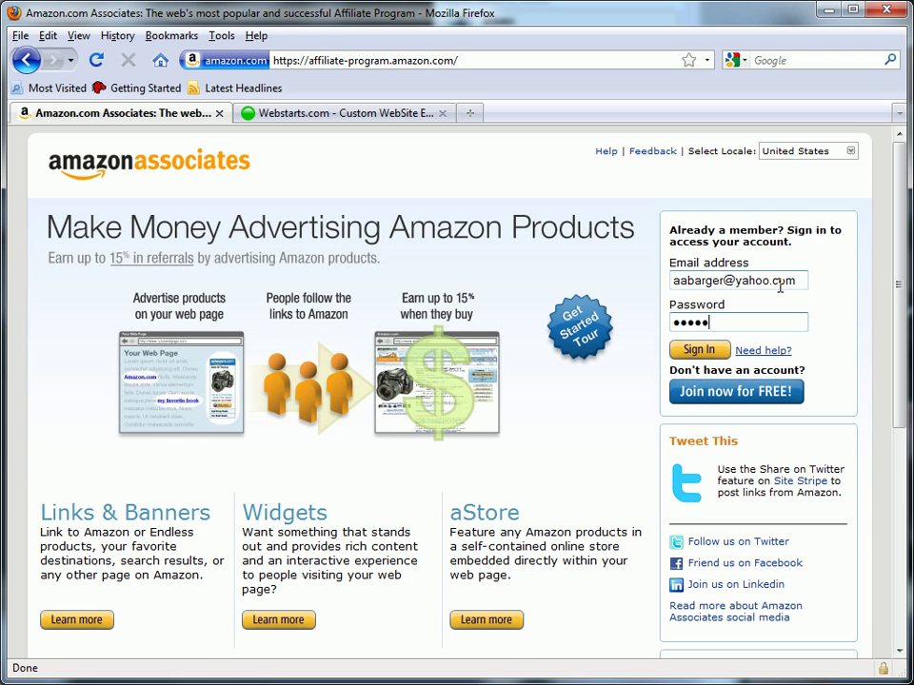
type("•")
left_click(698, 349)
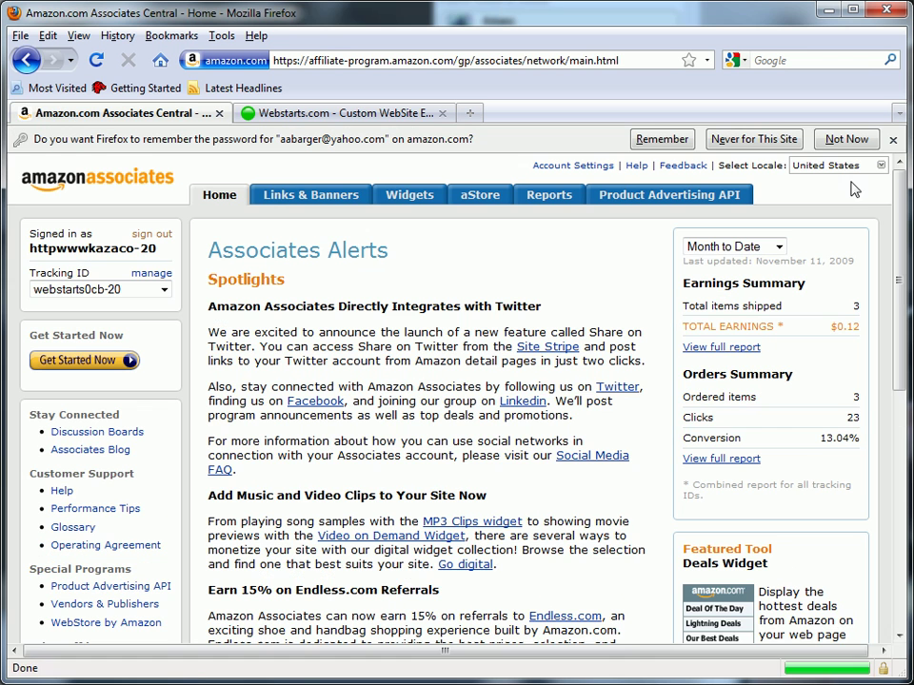
left_click(893, 139)
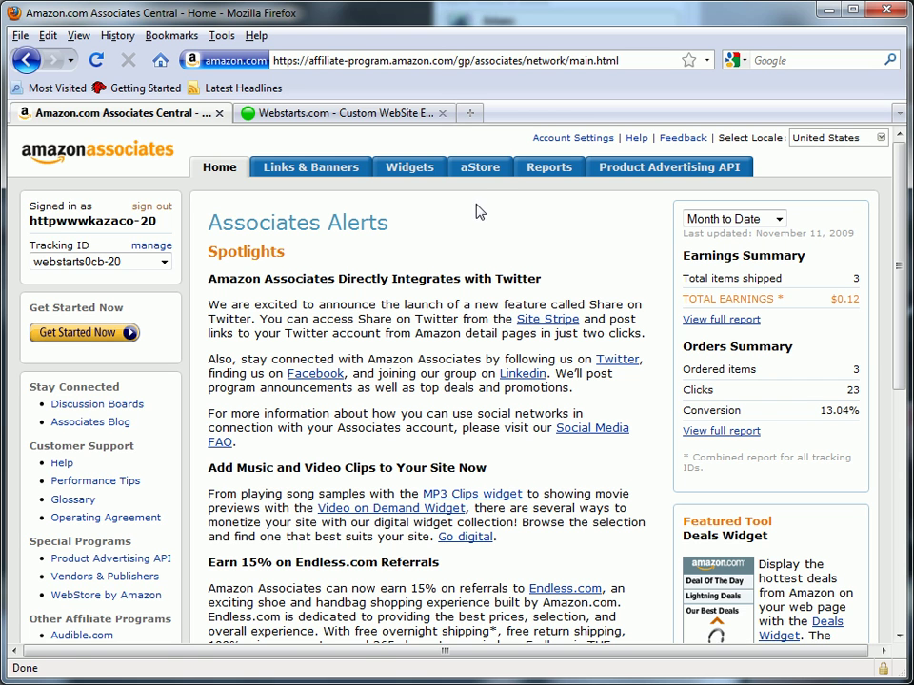
From the aStore tab, add a new aStore, keeping the default tracking ID
left_click(485, 174)
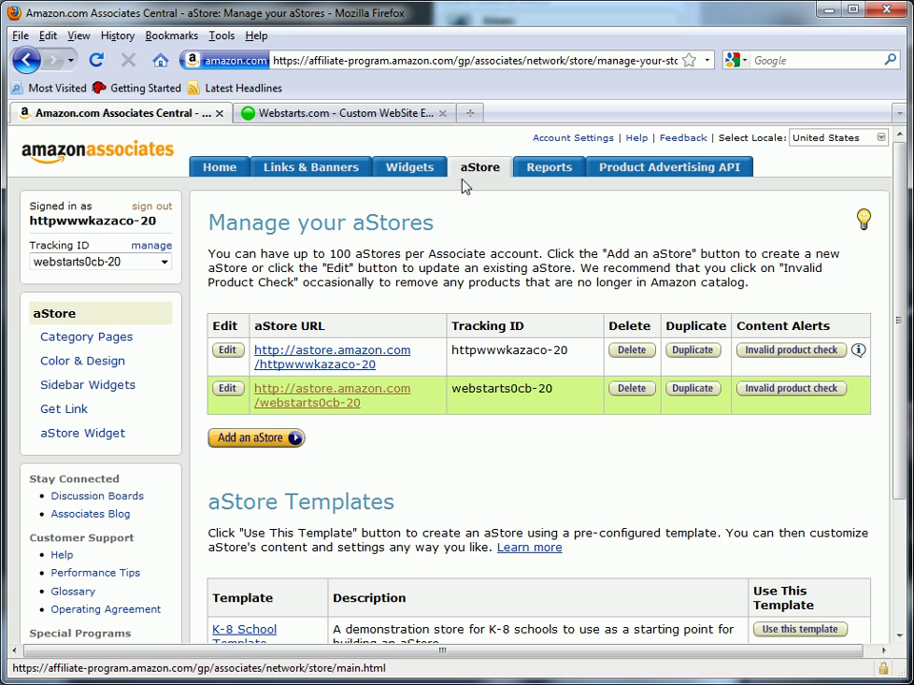
left_click(287, 440)
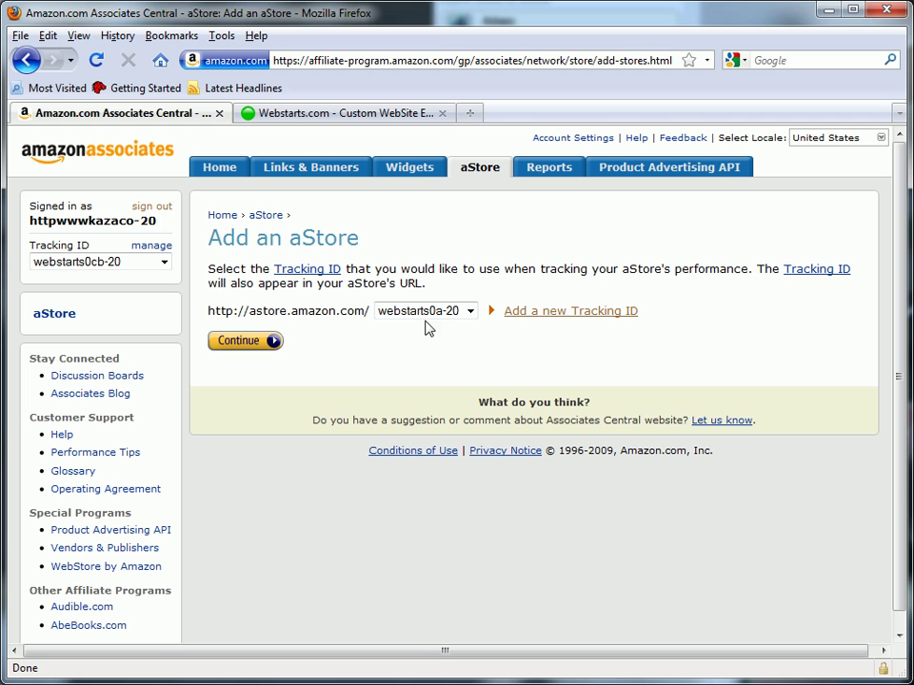
left_click(270, 341)
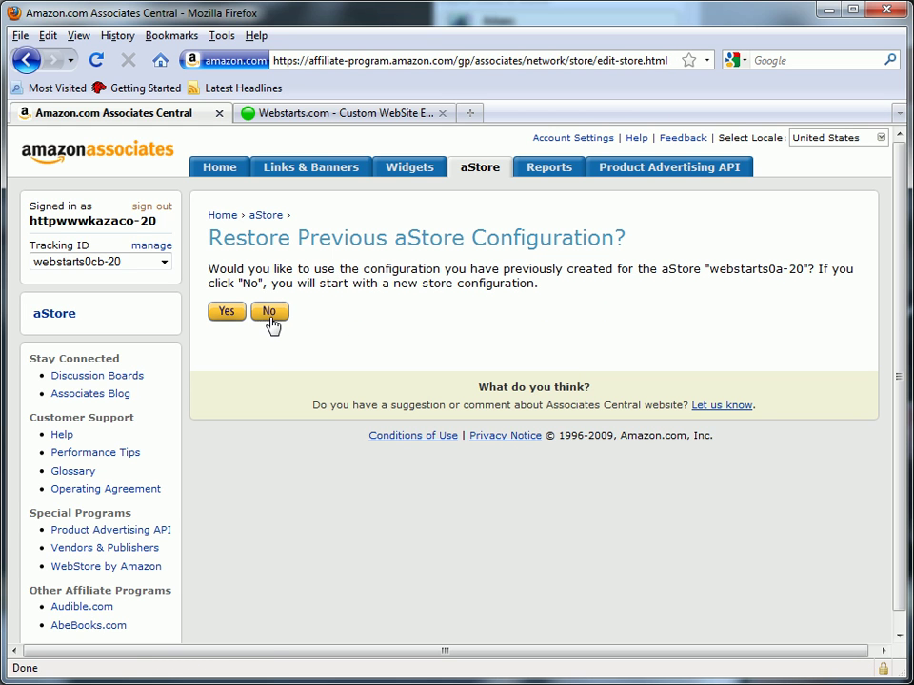
Decline restoring the old configuration and add a category page titled 'Baseball Bats'
left_click(269, 314)
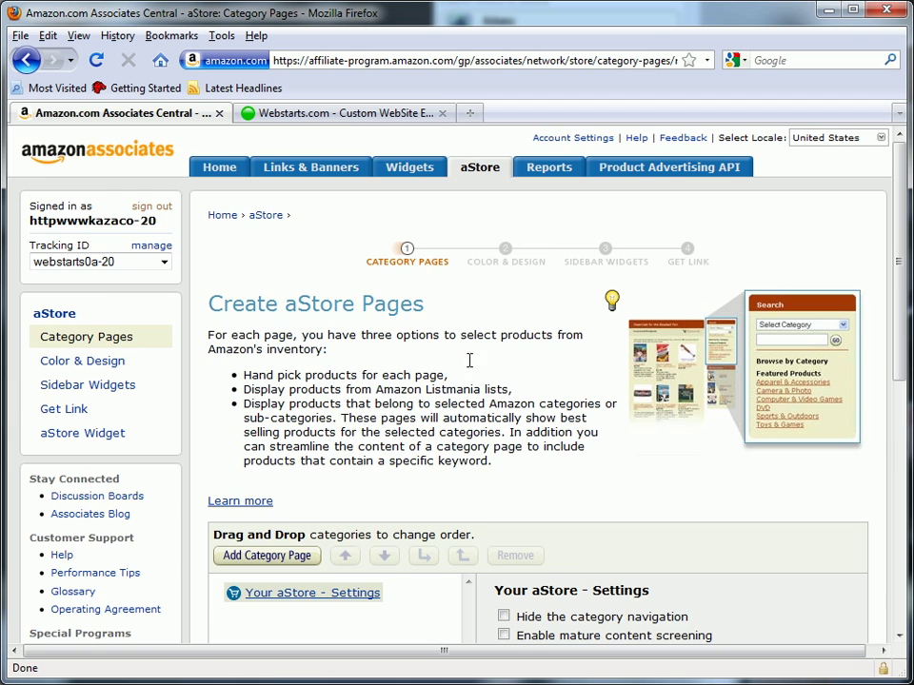
scroll(469, 361, "down", 5)
scroll(469, 369, "down", 2)
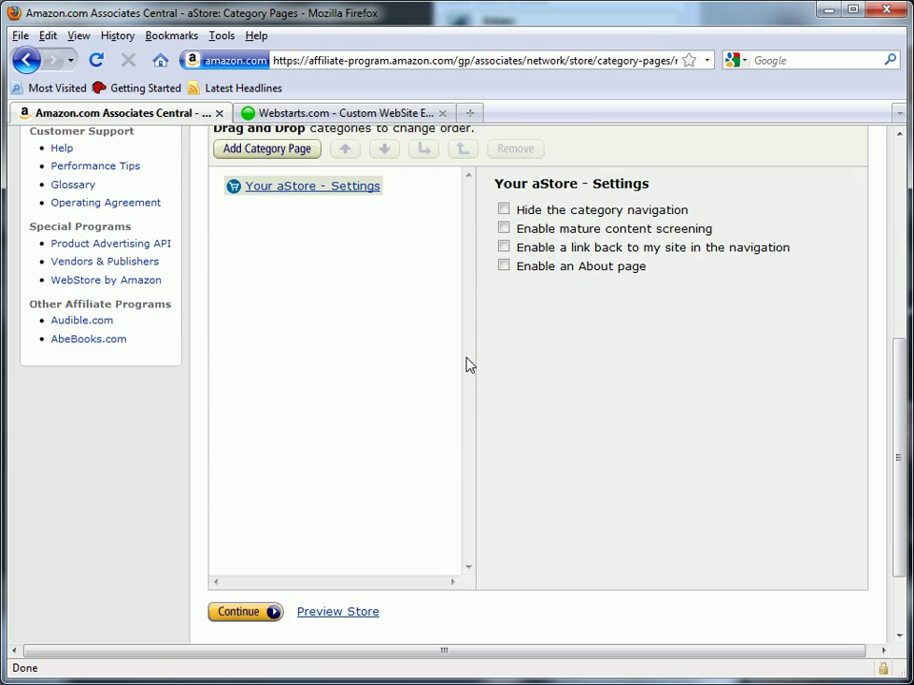
scroll(469, 365, "up", 1)
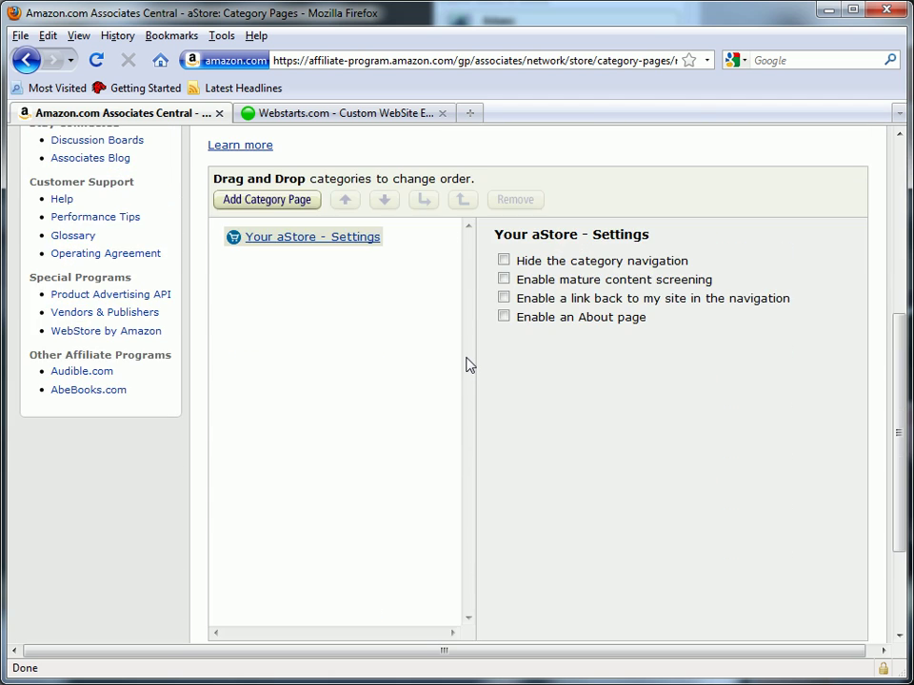
left_click(281, 205)
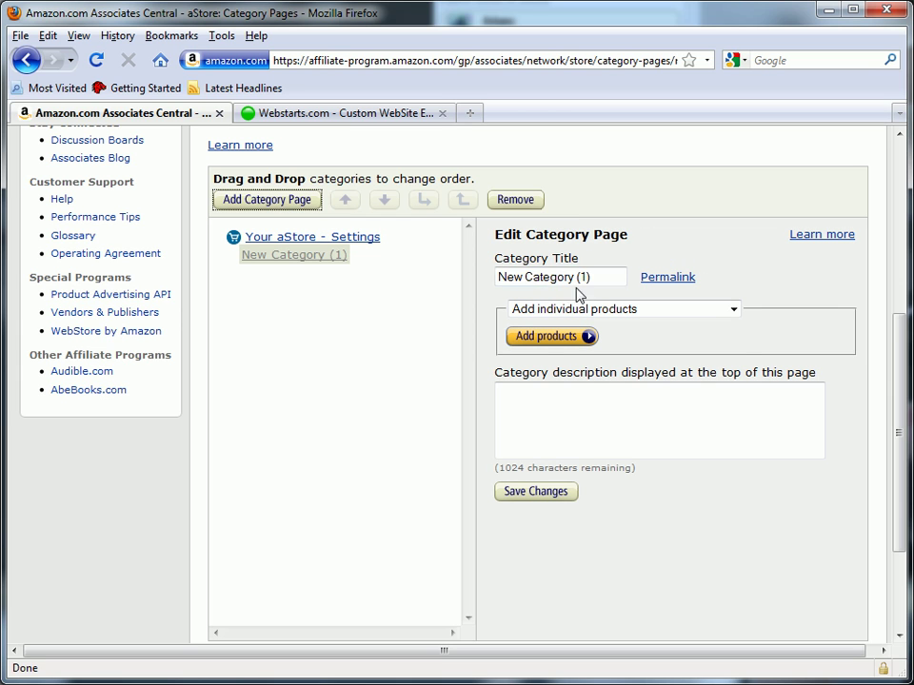
left_click_drag(591, 277, 507, 326)
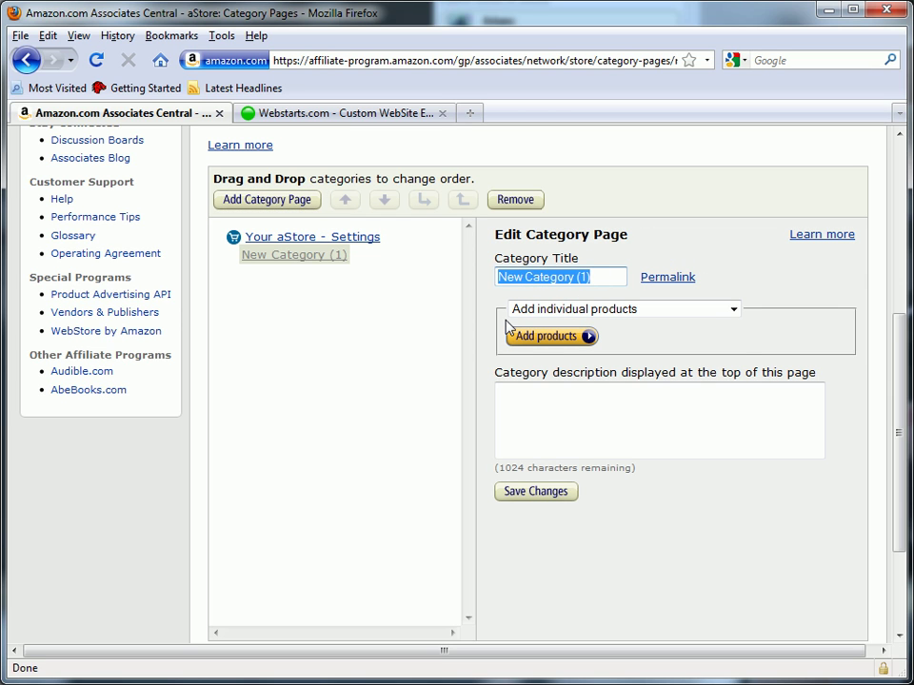
type("Baseball")
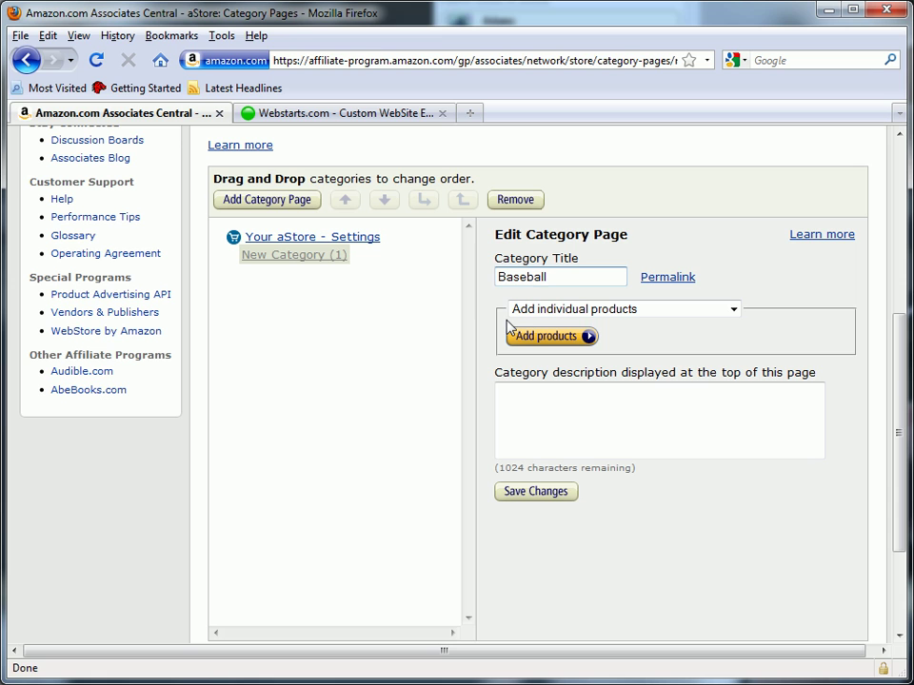
type(" Bats")
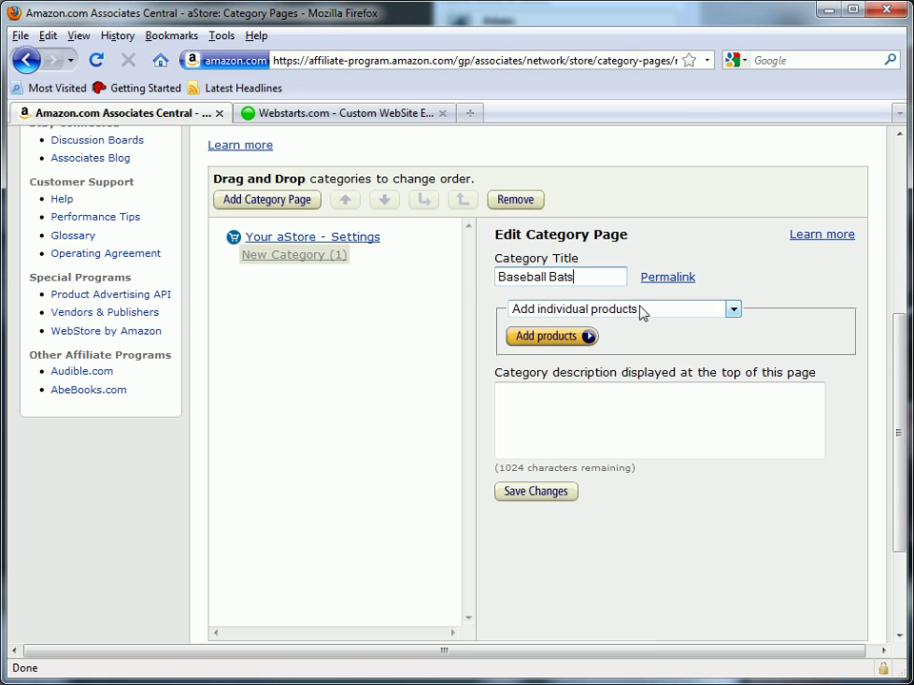
Set the page to add products by Amazon.com category and open the category picker
left_click(641, 310)
left_click(655, 341)
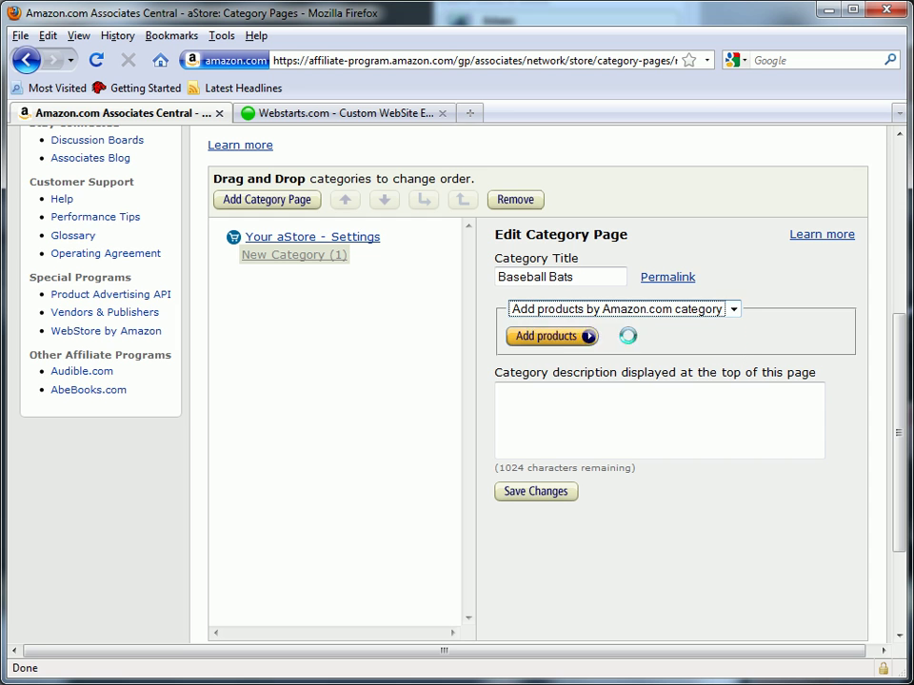
left_click(628, 339)
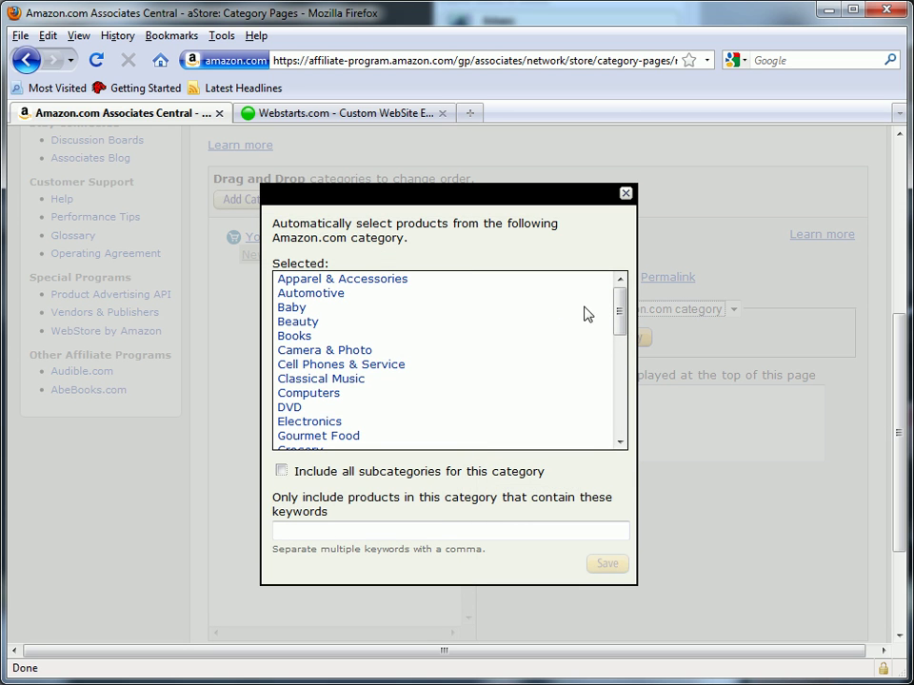
Choose the category Sports & Outdoors > Team Sports > Baseball > Bats
left_click_drag(619, 309, 617, 419)
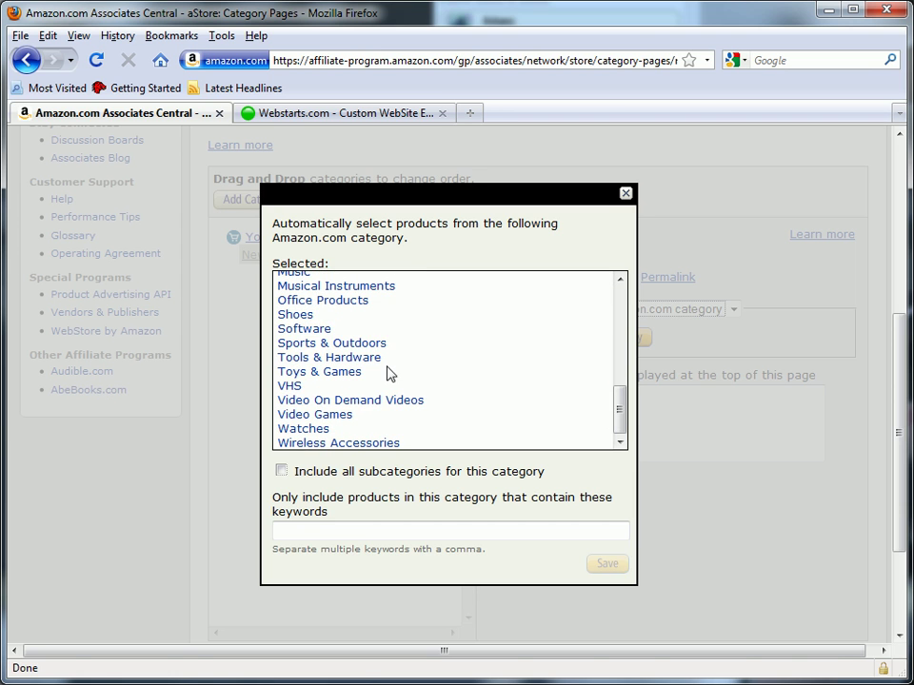
left_click(381, 344)
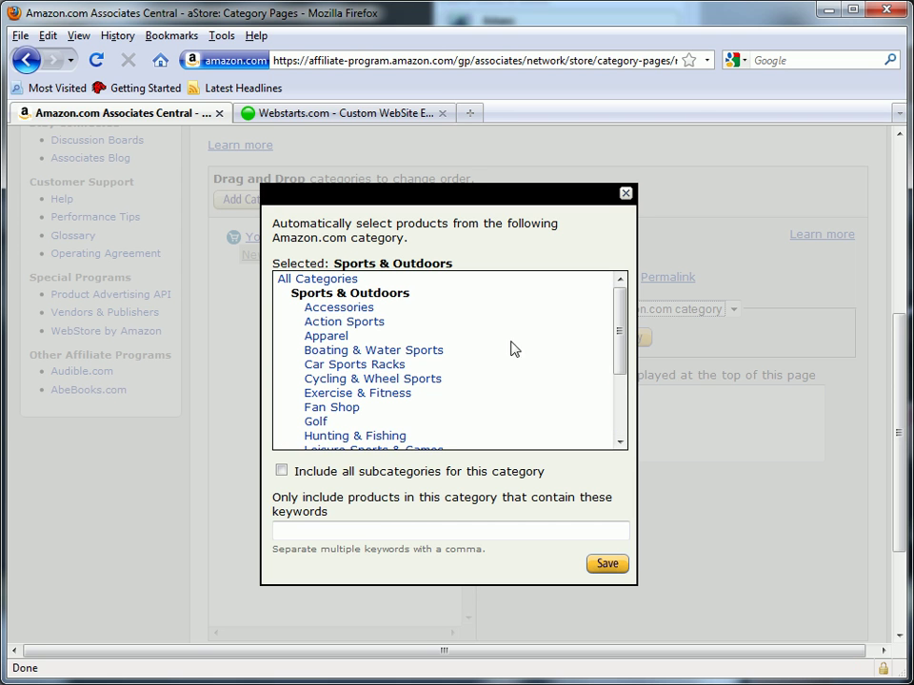
left_click_drag(614, 361, 615, 438)
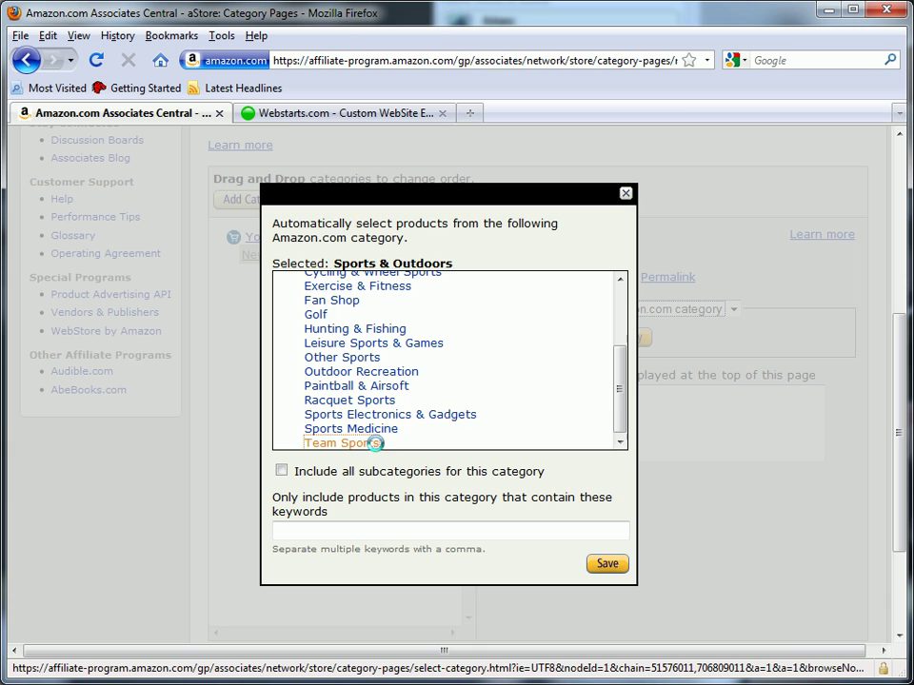
left_click(342, 443)
left_click(343, 323)
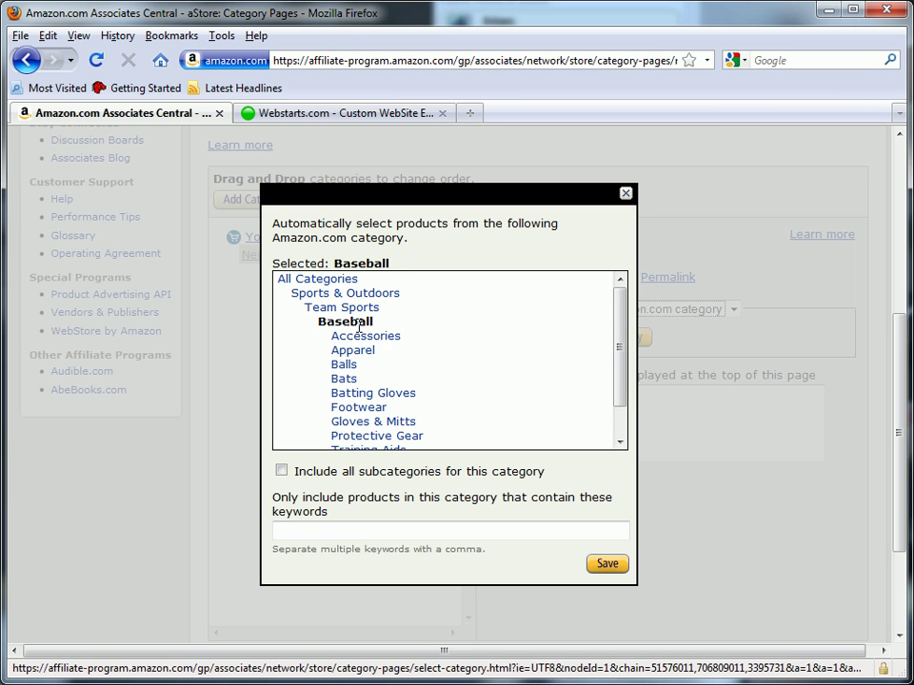
left_click(346, 379)
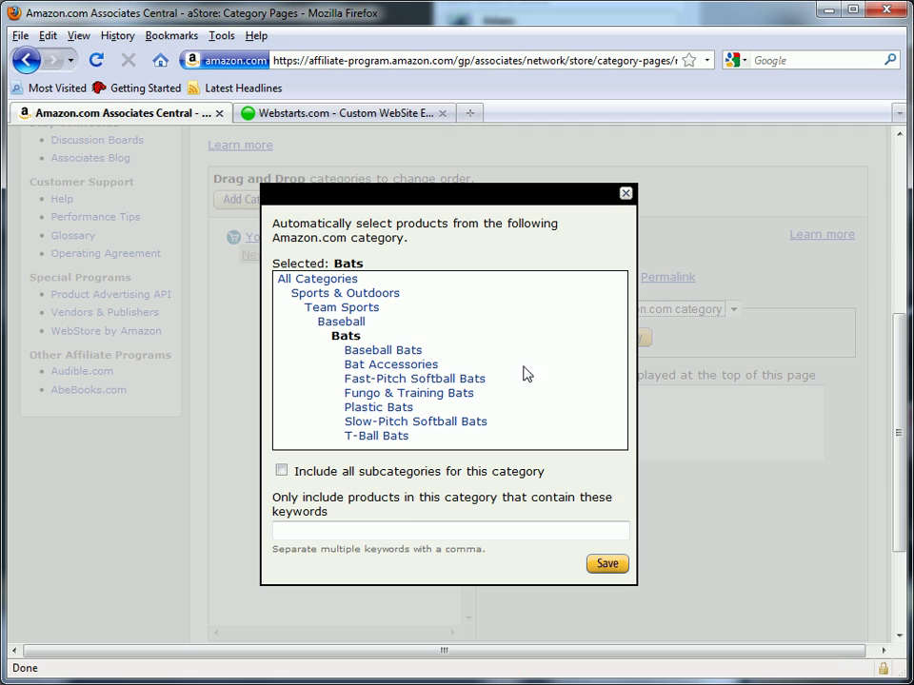
Filter the Bats category by the keyword 'easton' and save it
left_click(456, 525)
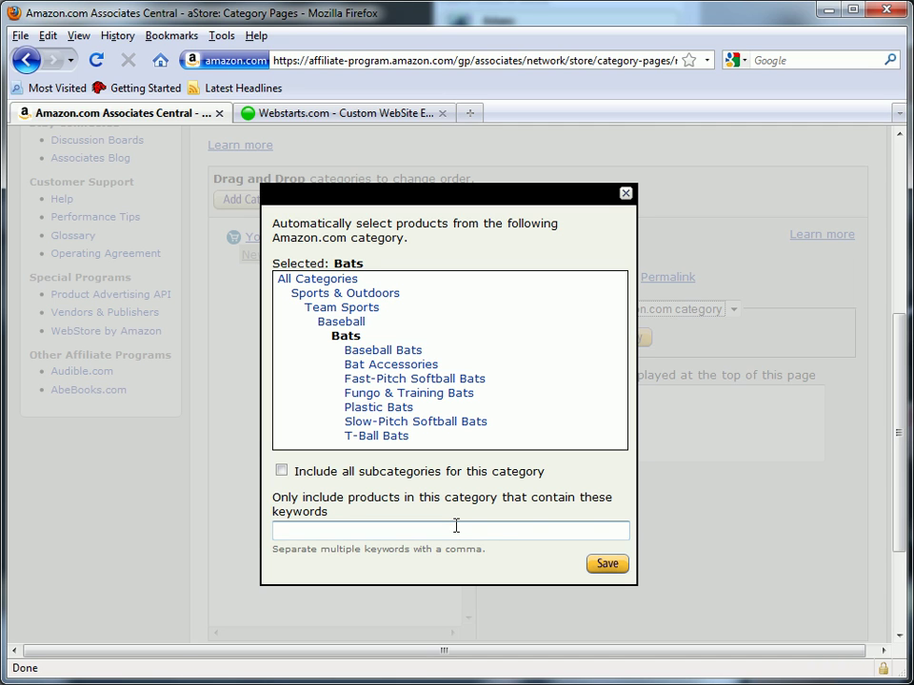
type("easton")
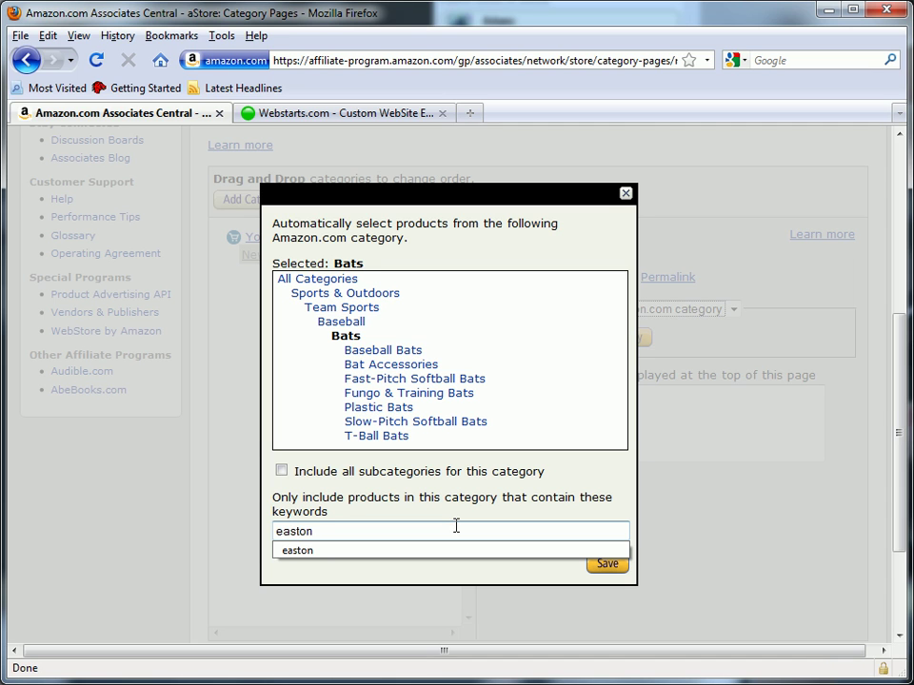
left_click(619, 503)
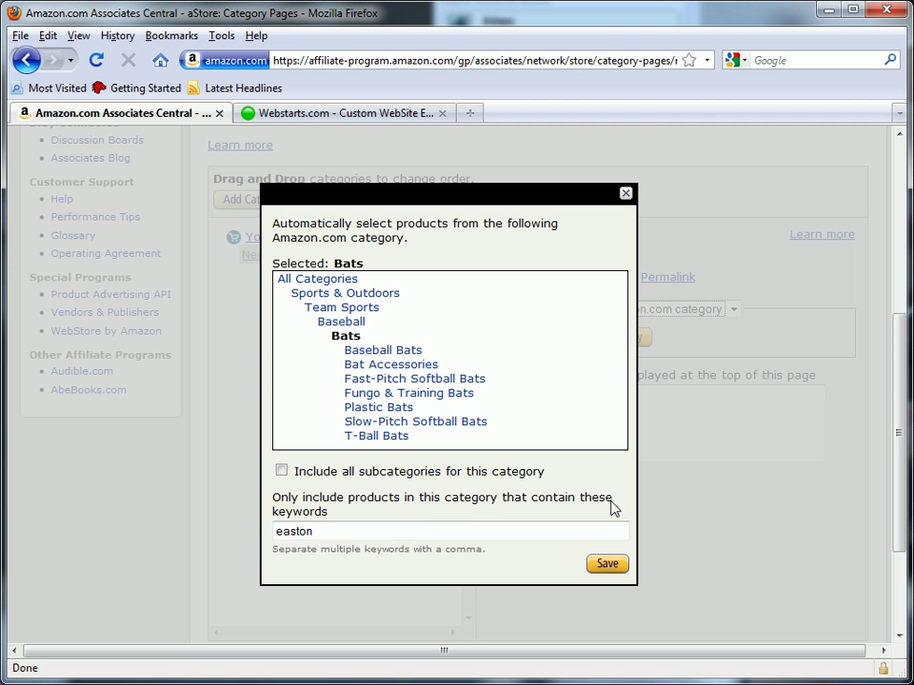
left_click(608, 565)
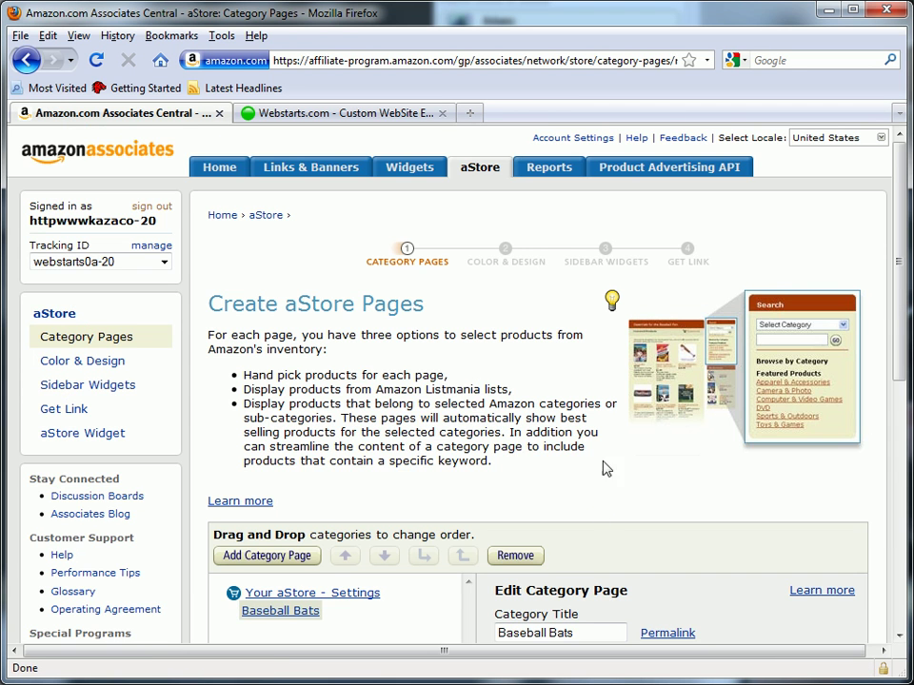
Preview the store with its Baseball Bats category page
scroll(657, 445, "down", 8)
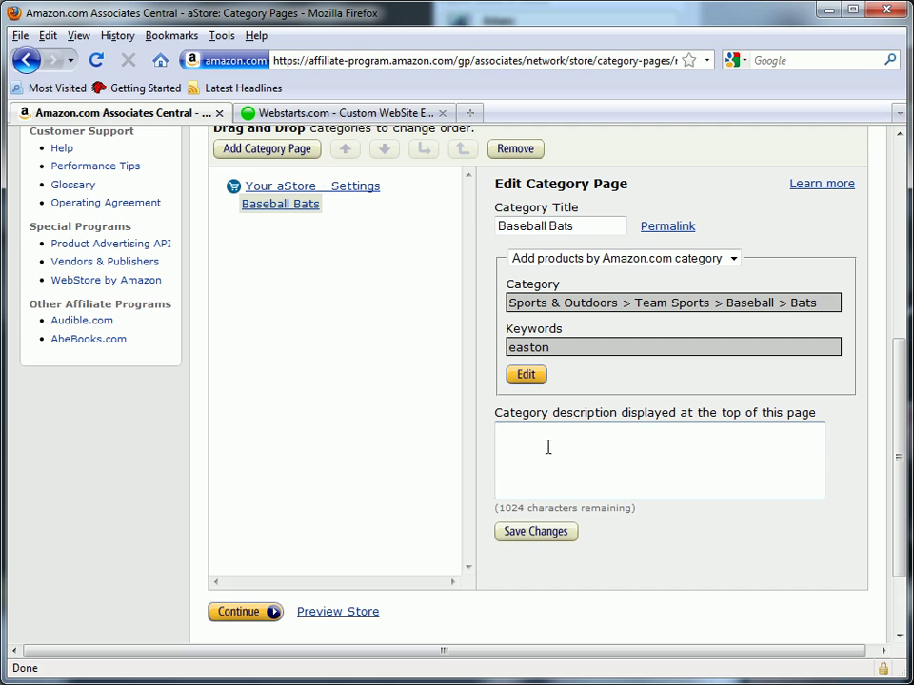
scroll(548, 447, "down", 2)
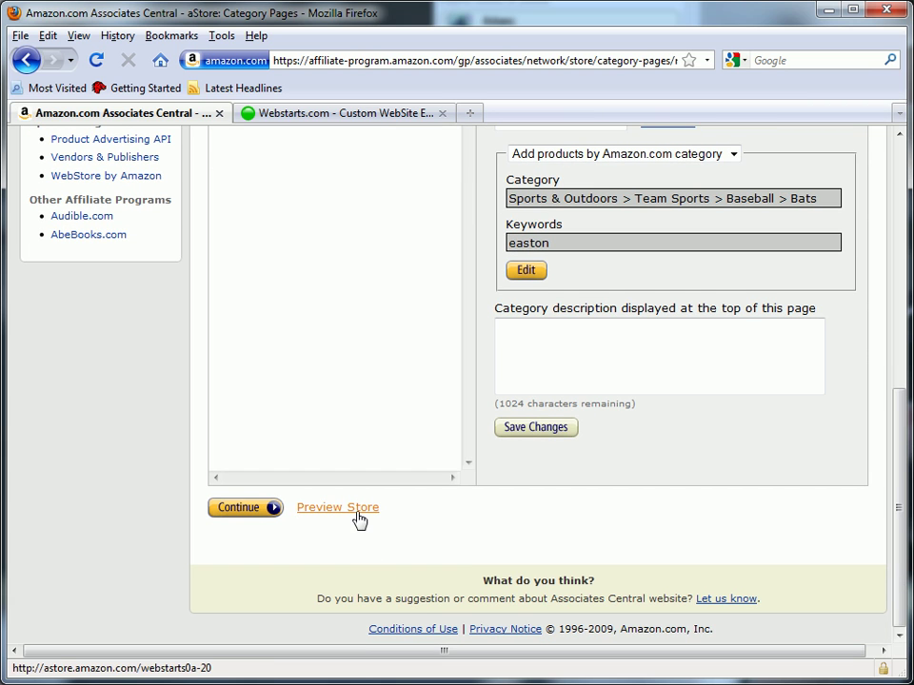
left_click(362, 515)
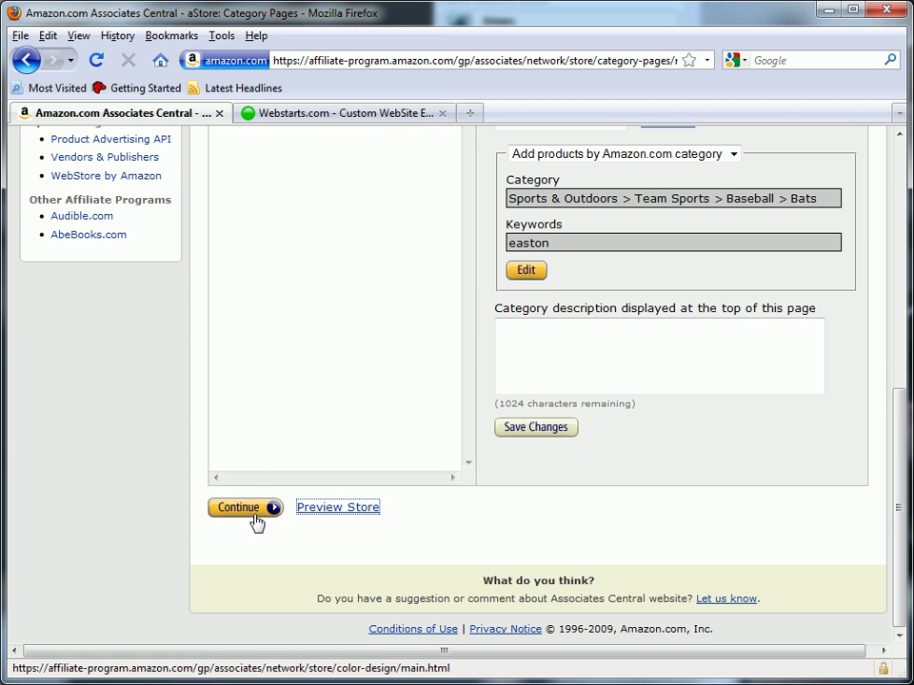
scroll(253, 522, "up", 2)
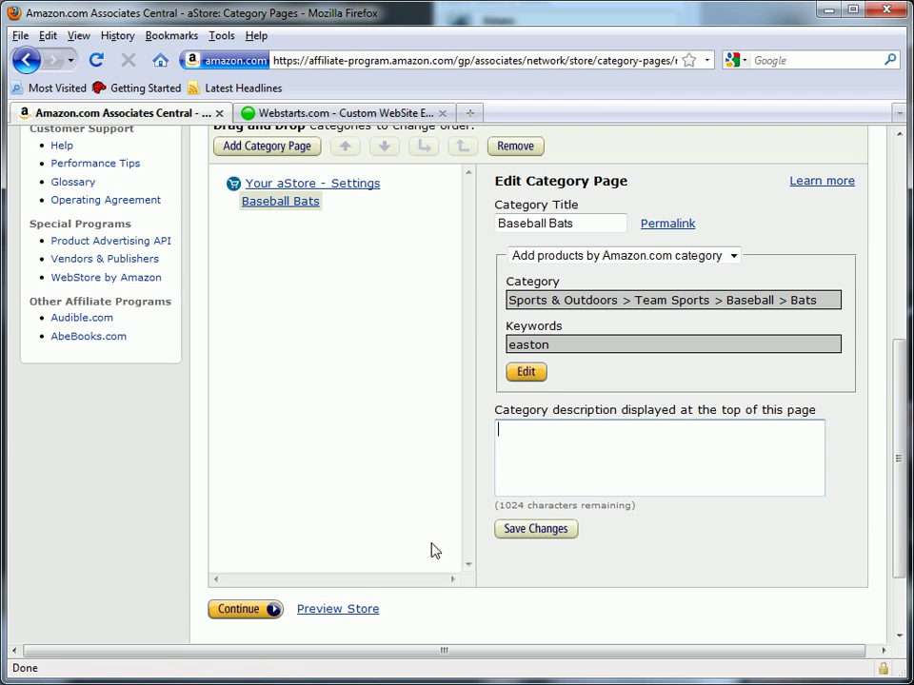
On the Color & Design step, apply the Forest theme to the store
left_click(259, 615)
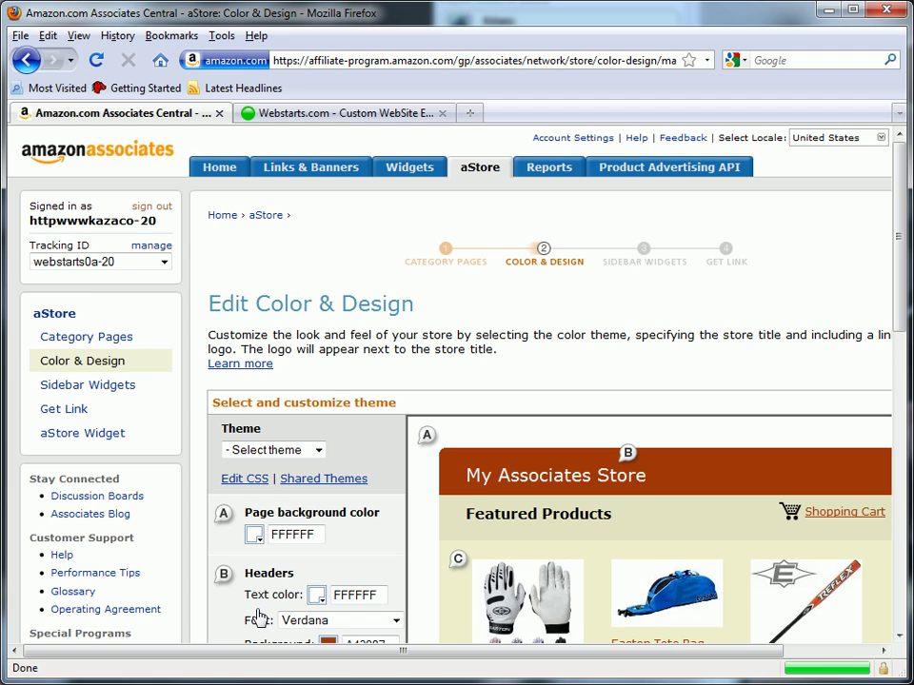
scroll(496, 389, "down", 4)
scroll(496, 388, "up", 1)
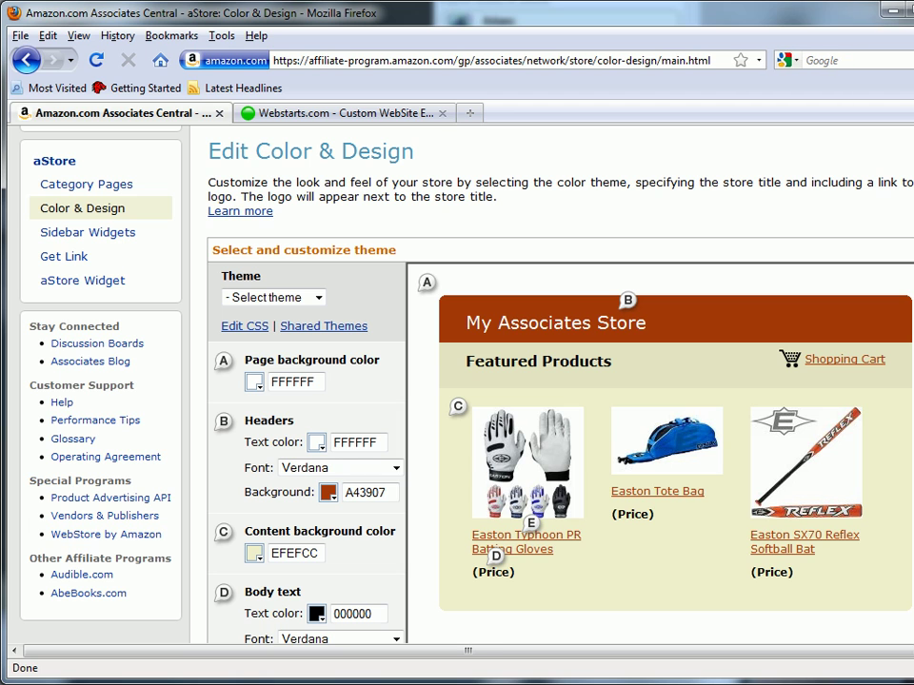
left_click(296, 303)
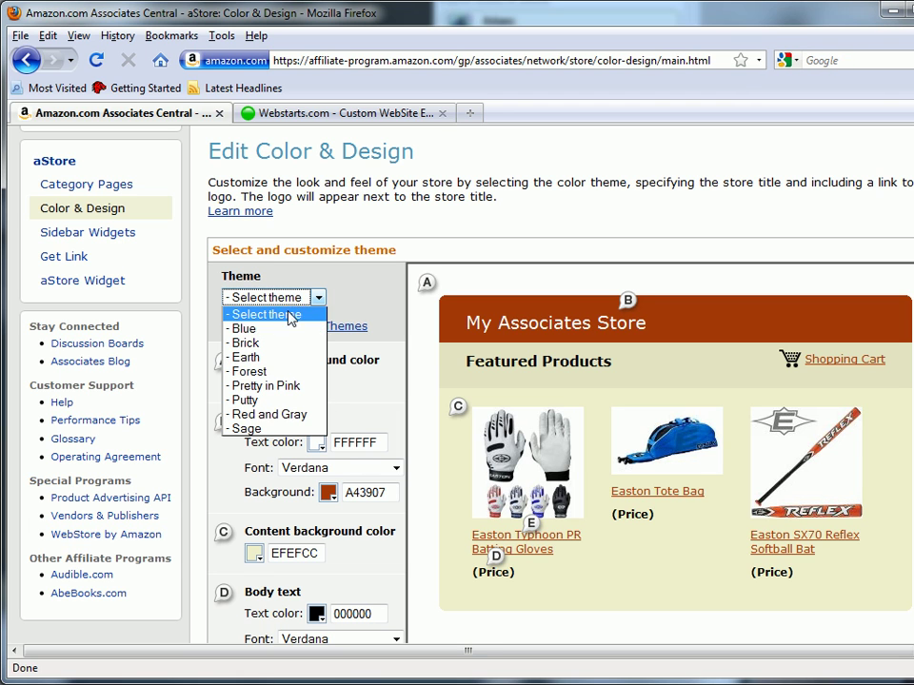
left_click(266, 374)
Rename the store to 'Baseball Bats' and continue to Sidebar Widgets
scroll(270, 243, "down", 4)
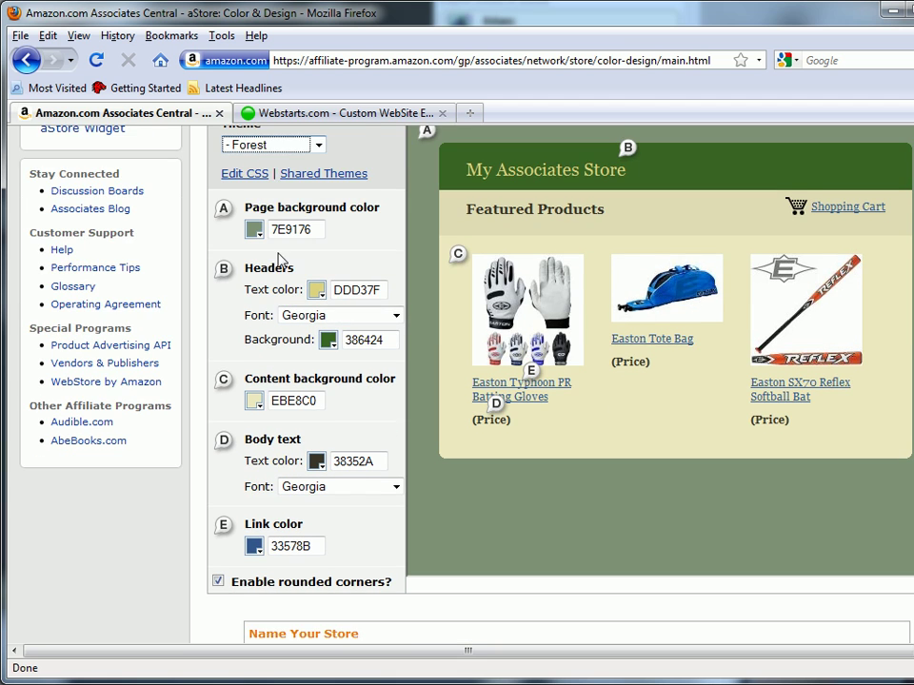
scroll(255, 286, "down", 4)
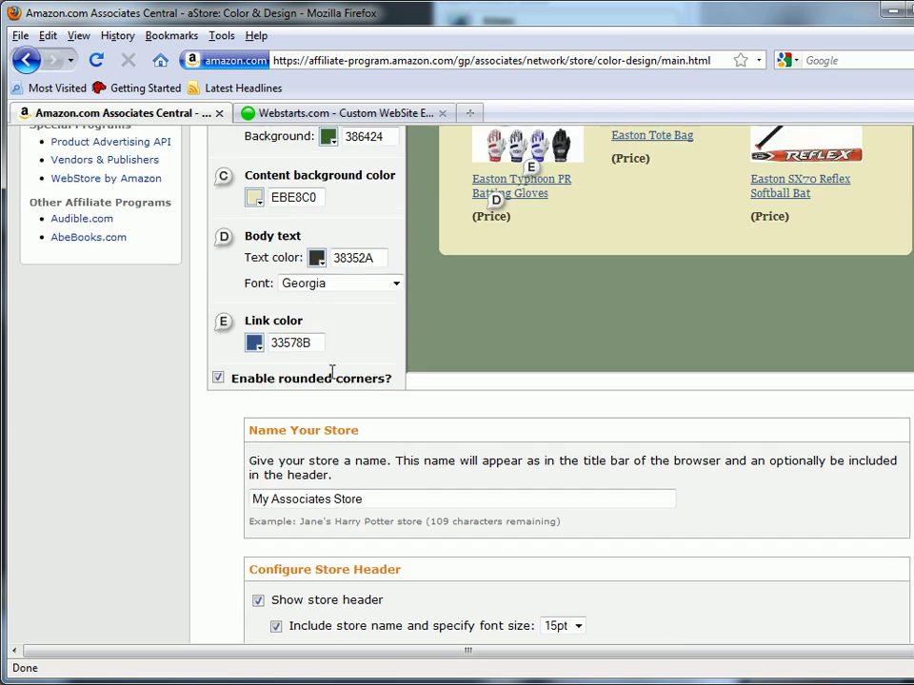
scroll(352, 410, "down", 3)
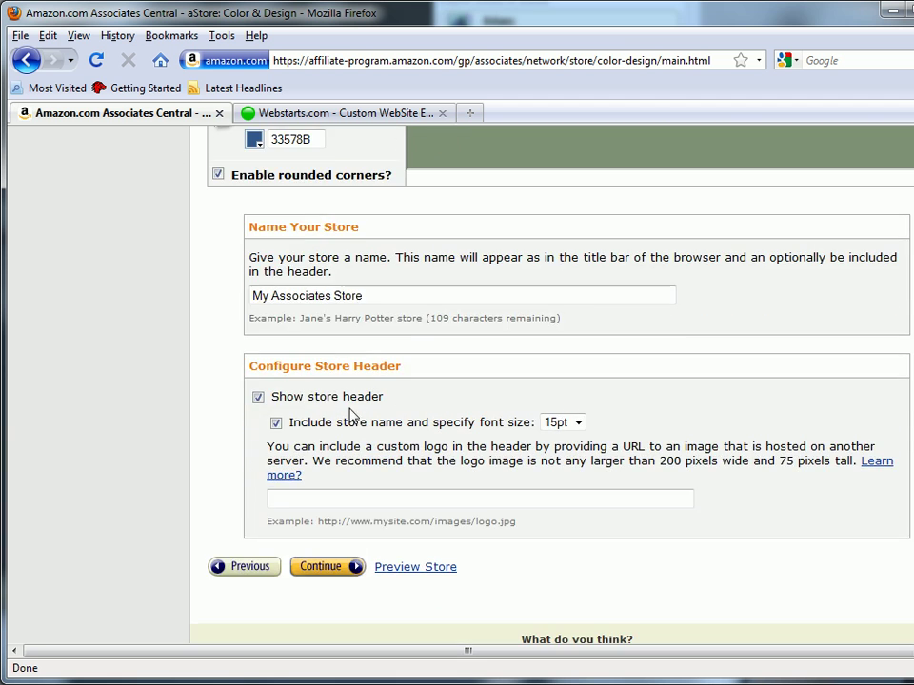
left_click(395, 496)
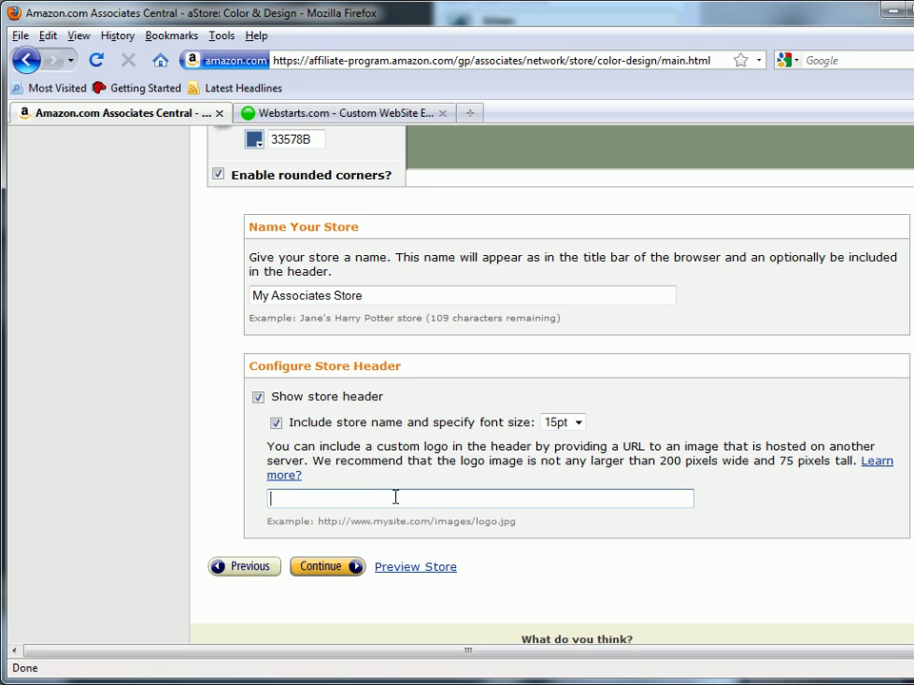
left_click_drag(369, 296, 182, 270)
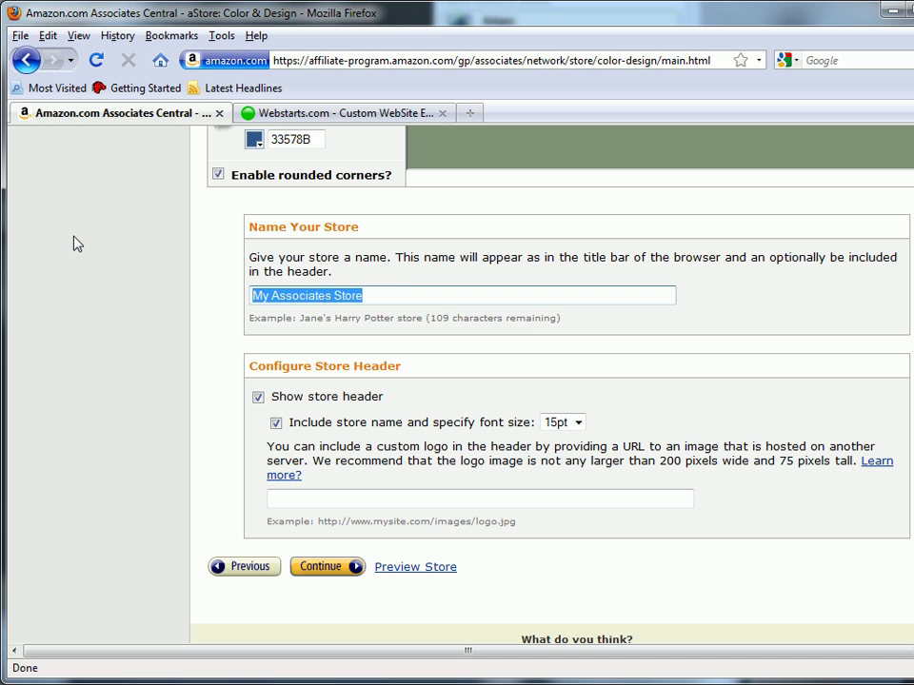
type("Baseball Bats")
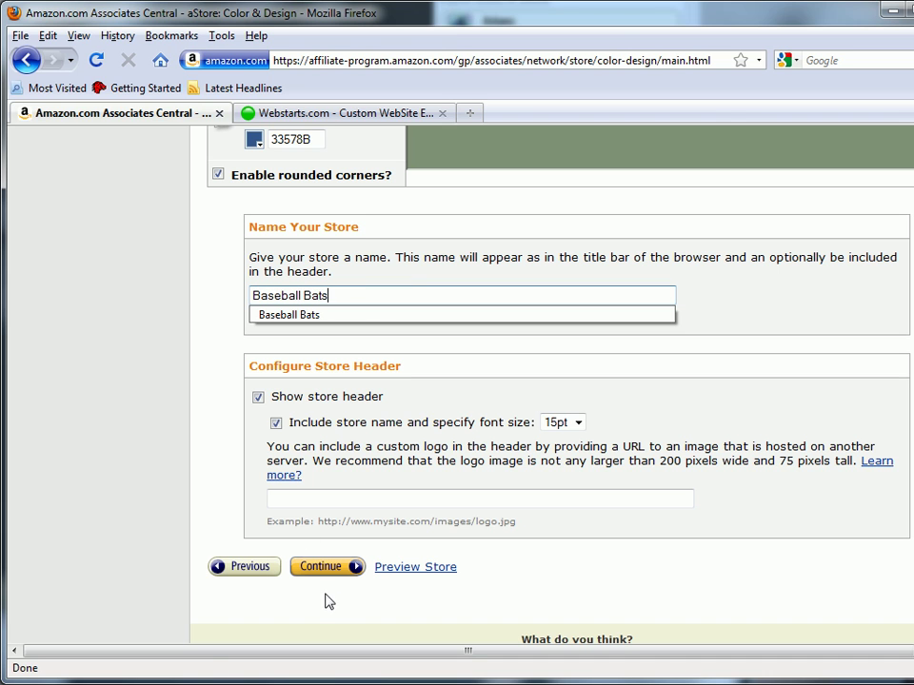
left_click(338, 568)
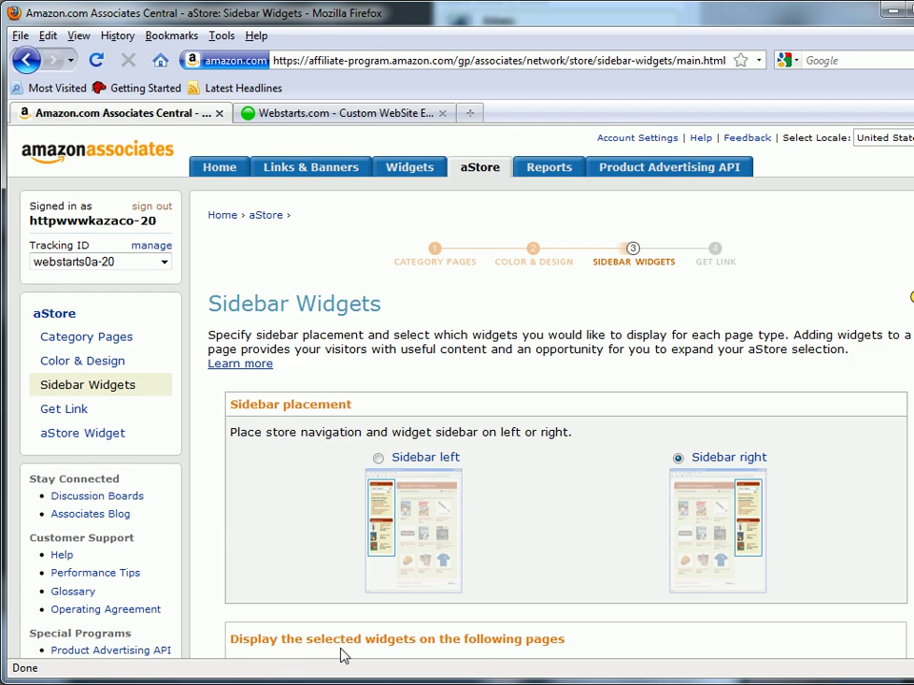
scroll(385, 505, "down", 4)
scroll(380, 505, "down", 2)
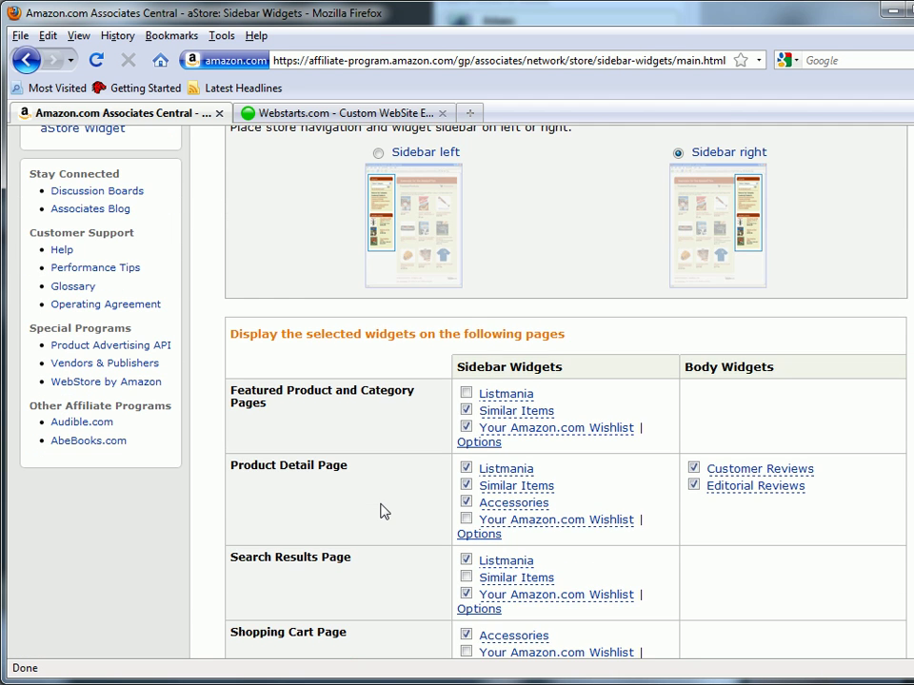
scroll(381, 512, "down", 3)
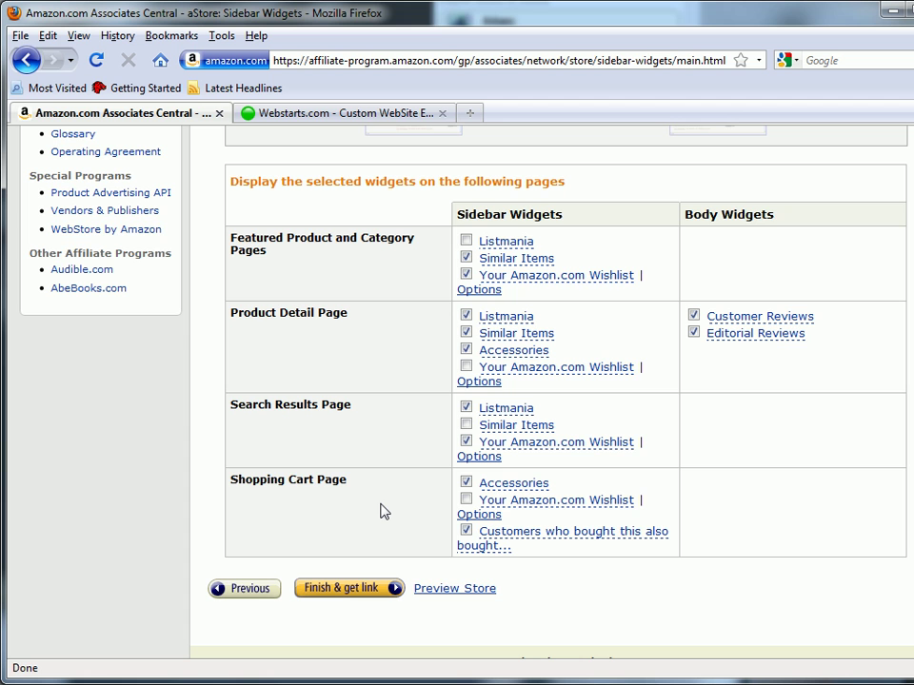
scroll(400, 517, "up", 2)
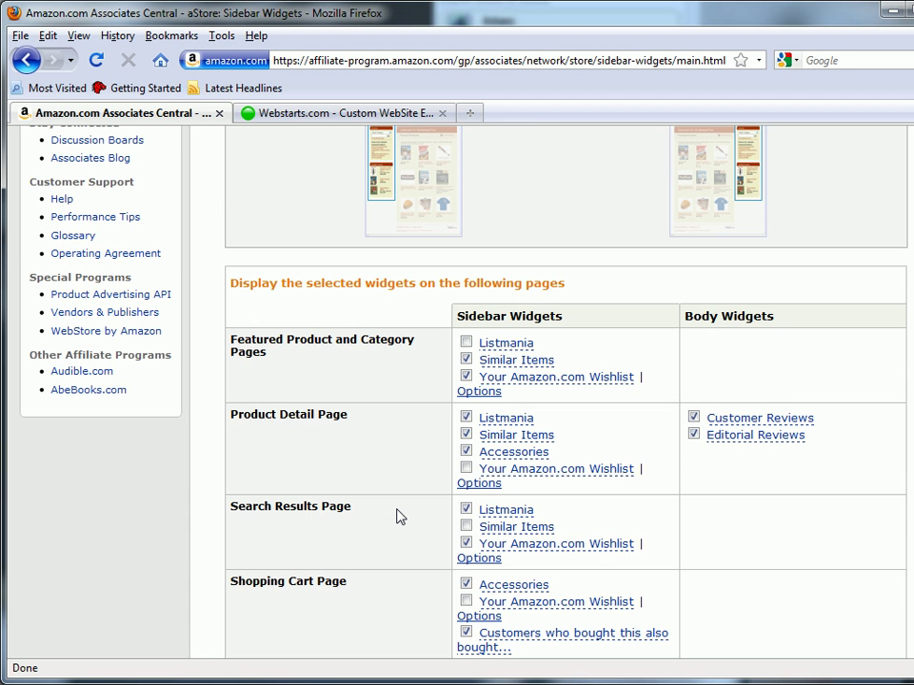
scroll(400, 517, "down", 3)
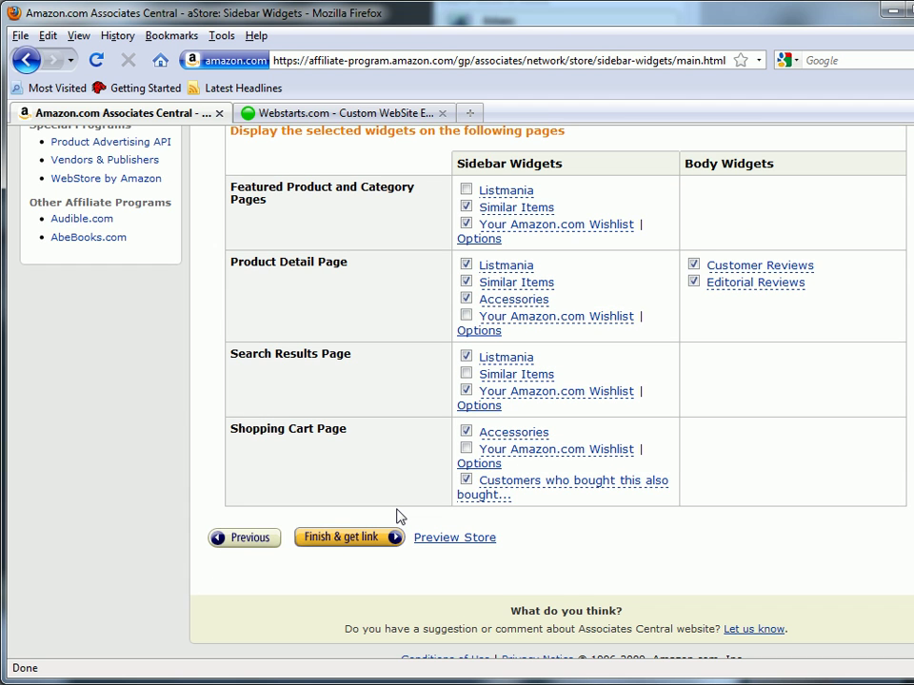
Finish the aStore, copy its inline-frame embed code, and switch to the WebStarts editor
left_click(344, 539)
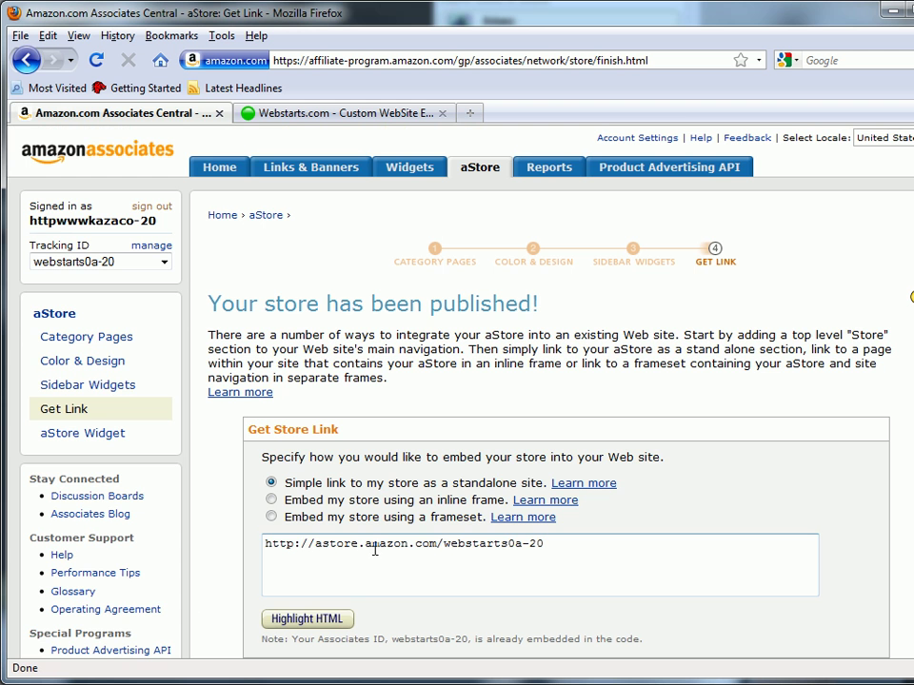
scroll(404, 437, "down", 4)
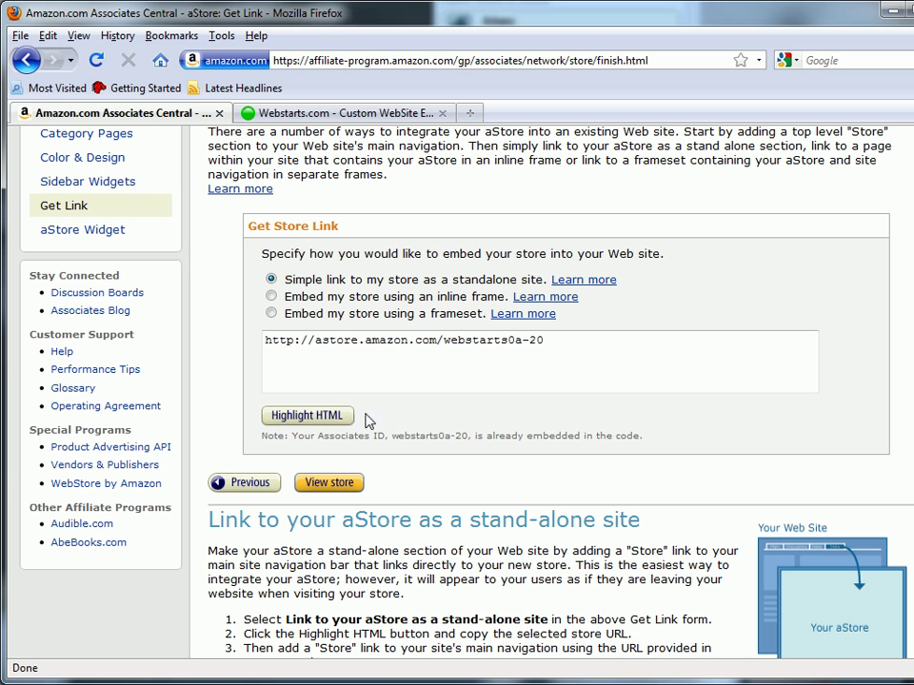
left_click(272, 296)
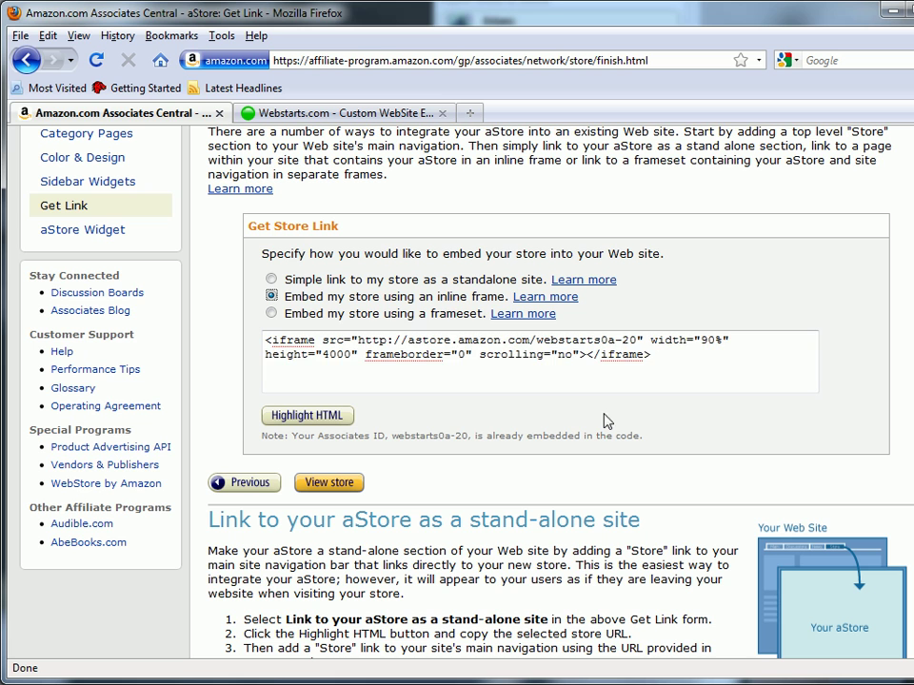
left_click_drag(656, 356, 252, 322)
right_click(330, 342)
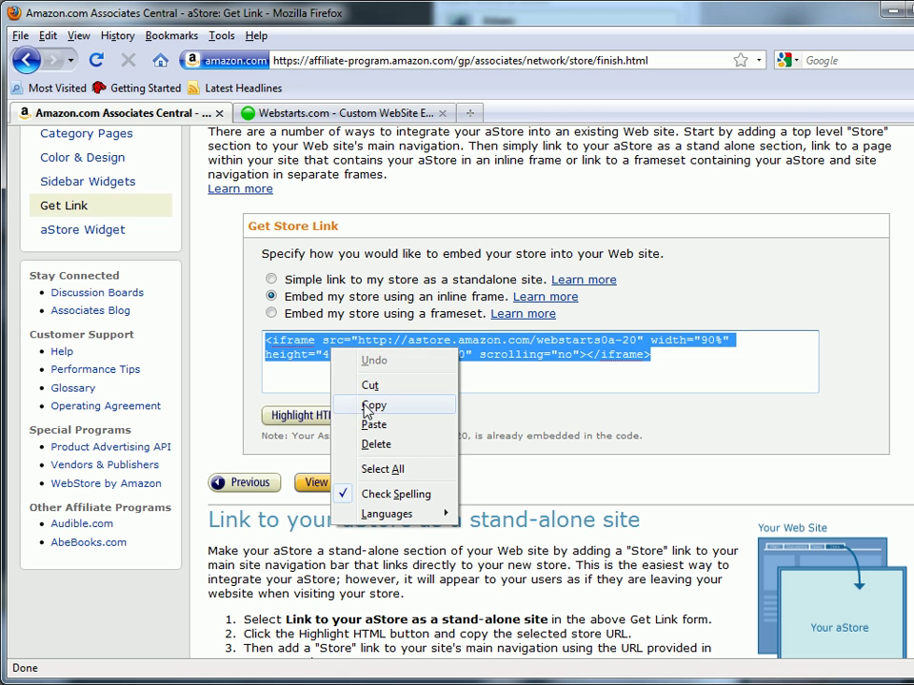
left_click(374, 406)
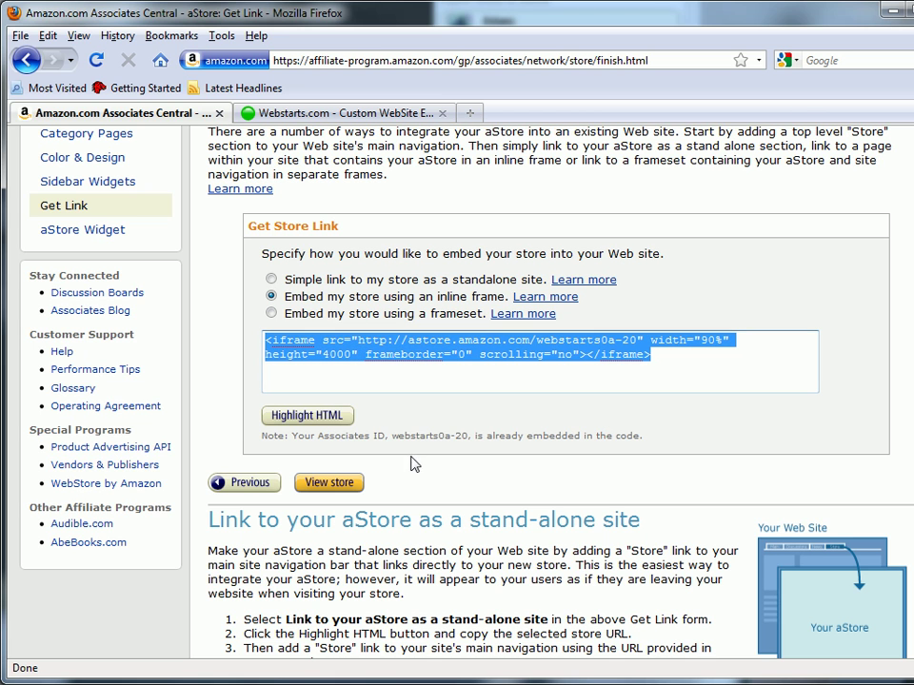
left_click(348, 113)
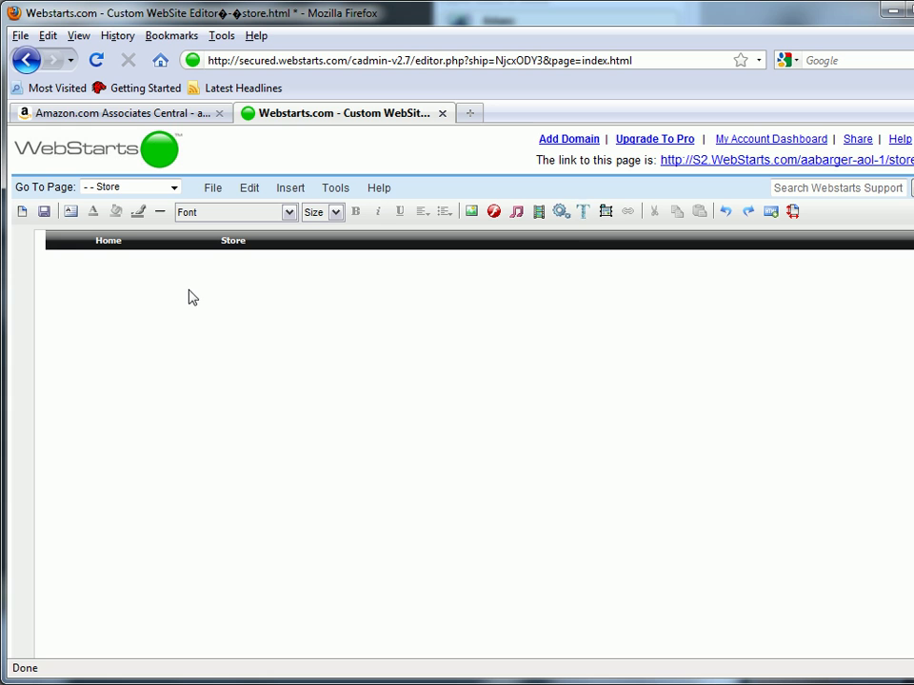
Paste the aStore iframe code into WebStarts' HTML code box and insert it on the page
left_click(771, 211)
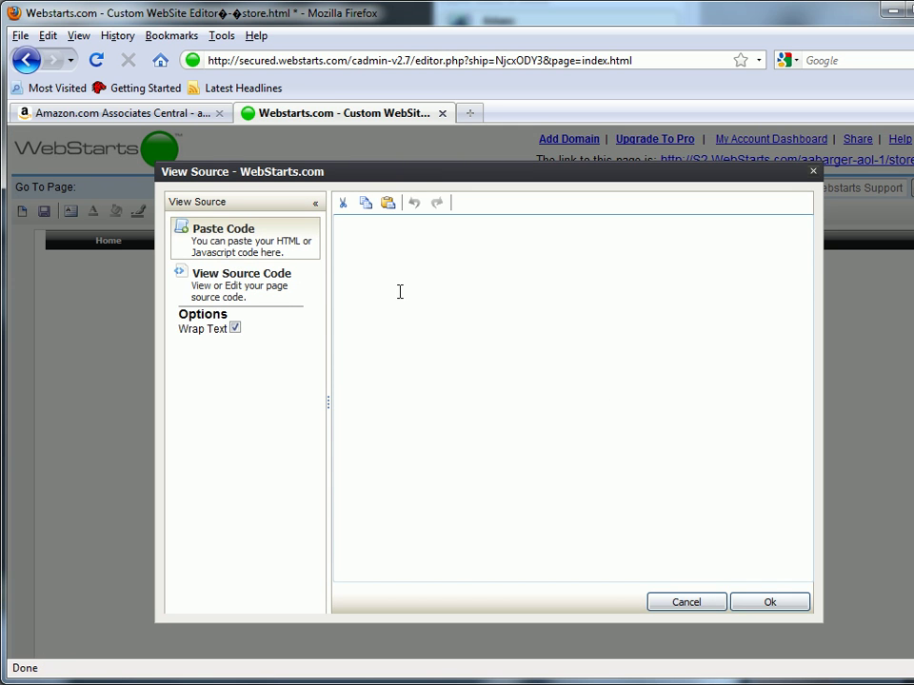
right_click(380, 232)
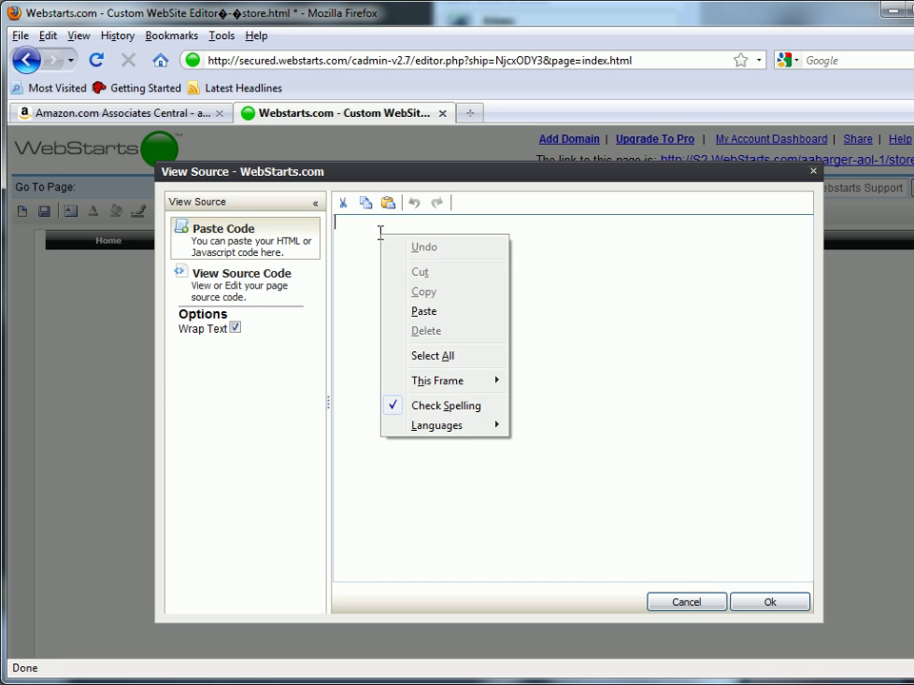
left_click(421, 307)
left_click(774, 605)
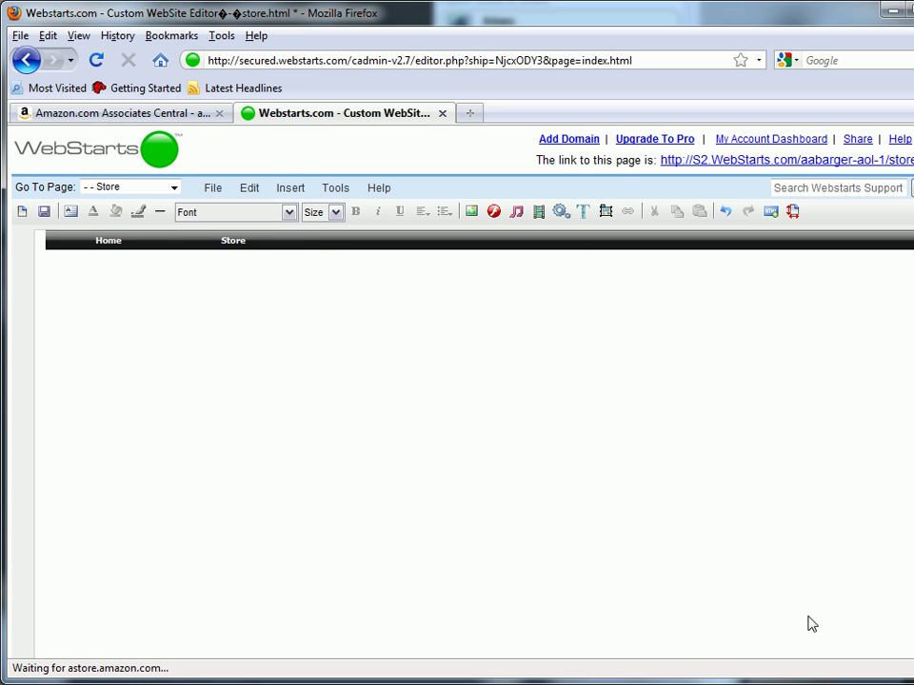
Enlarge the embedded store frame wider and taller to reveal its sidebar and listings
left_click(185, 374)
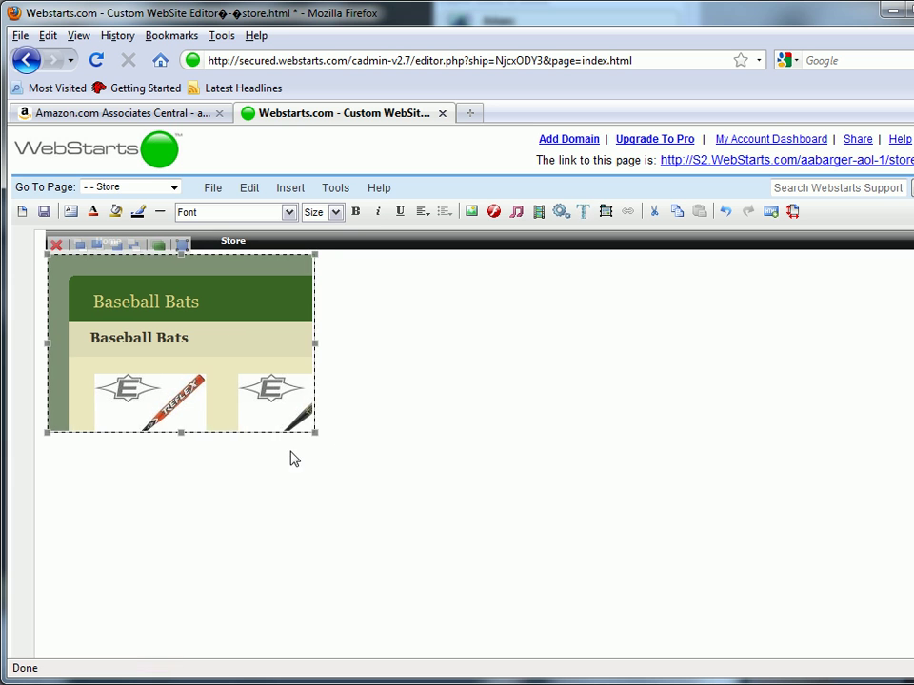
left_click_drag(315, 432, 772, 623)
scroll(563, 544, "down", 4)
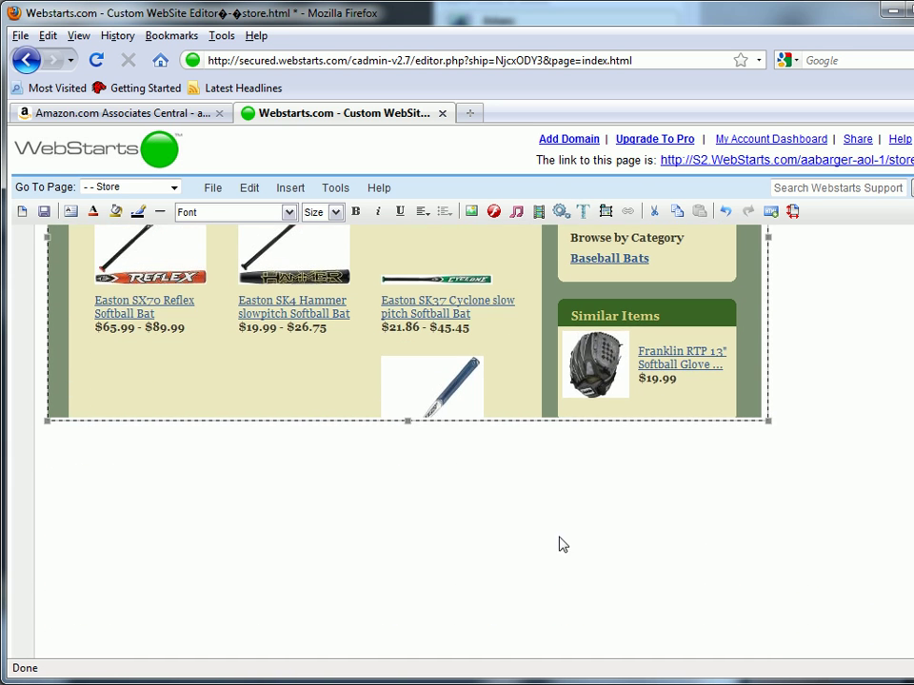
left_click_drag(405, 427, 422, 645)
scroll(423, 609, "down", 3)
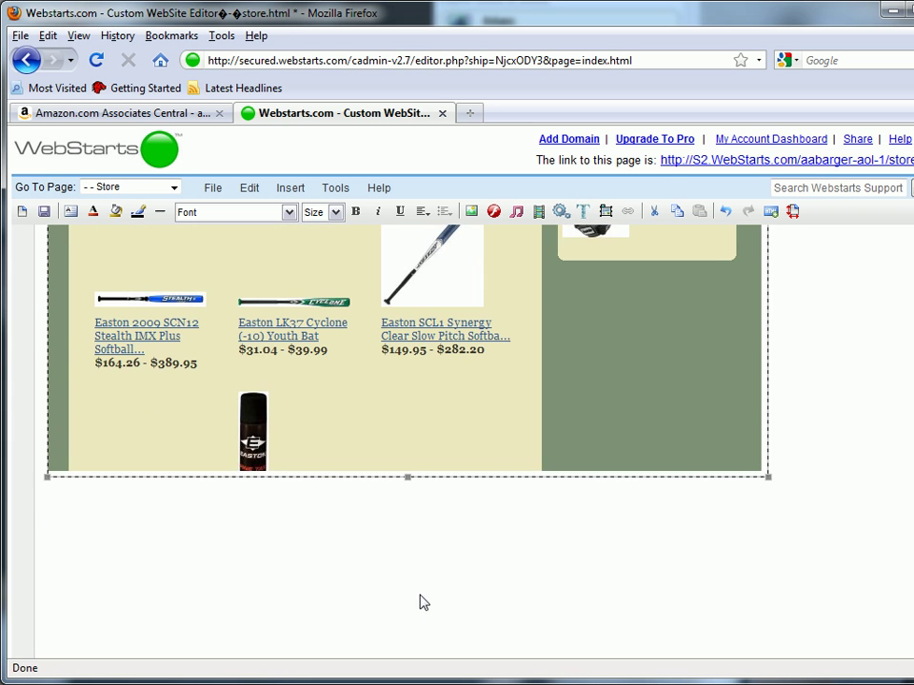
left_click_drag(419, 577, 412, 655)
Save the Store page and decline the Congratulations prompt to tell friends
left_click(869, 574)
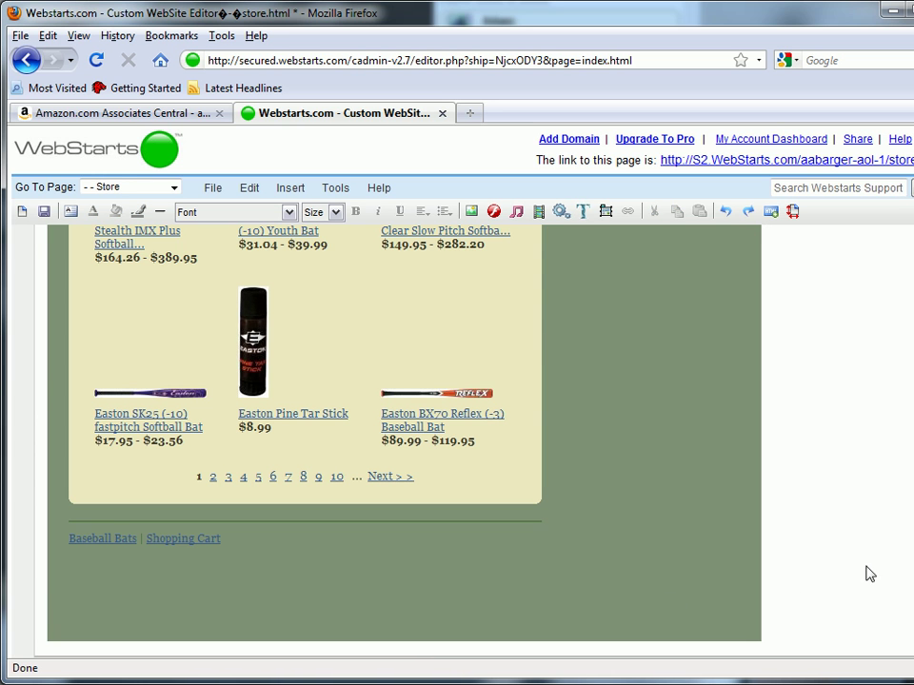
scroll(851, 299, "up", 5)
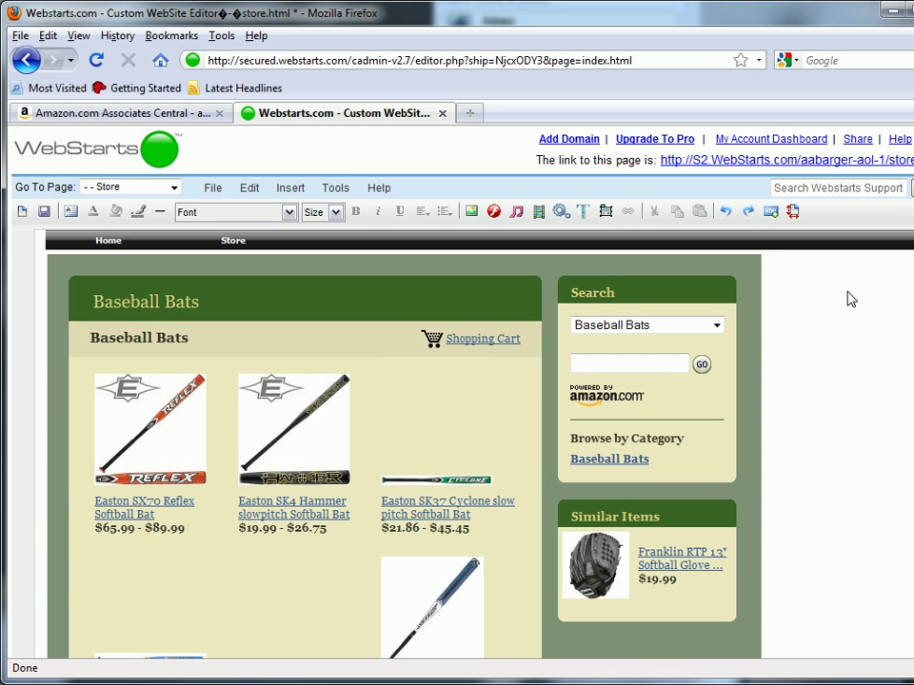
left_click(44, 211)
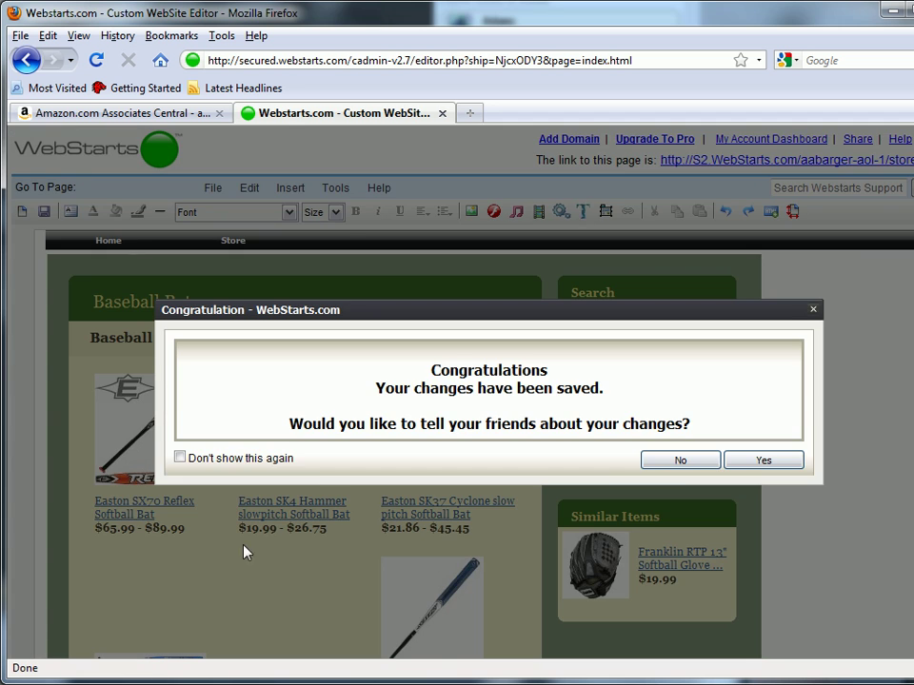
left_click(679, 462)
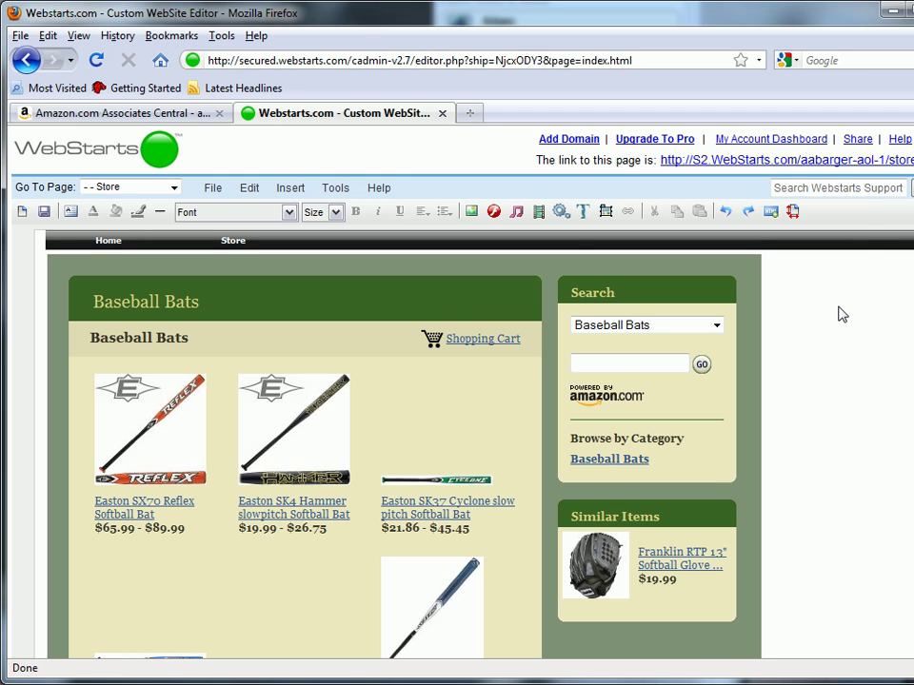
Open the live store.html page, go to the next page of bats, and view the Easton Baseball Bat Weight 28 OZ ($7.99)
left_click(857, 160)
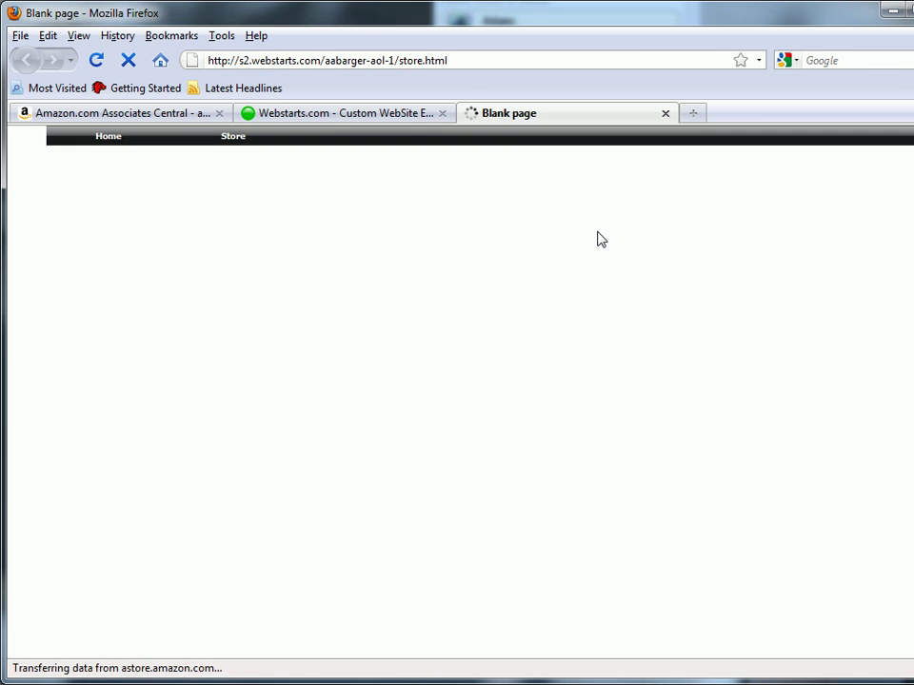
scroll(538, 527, "down", 4)
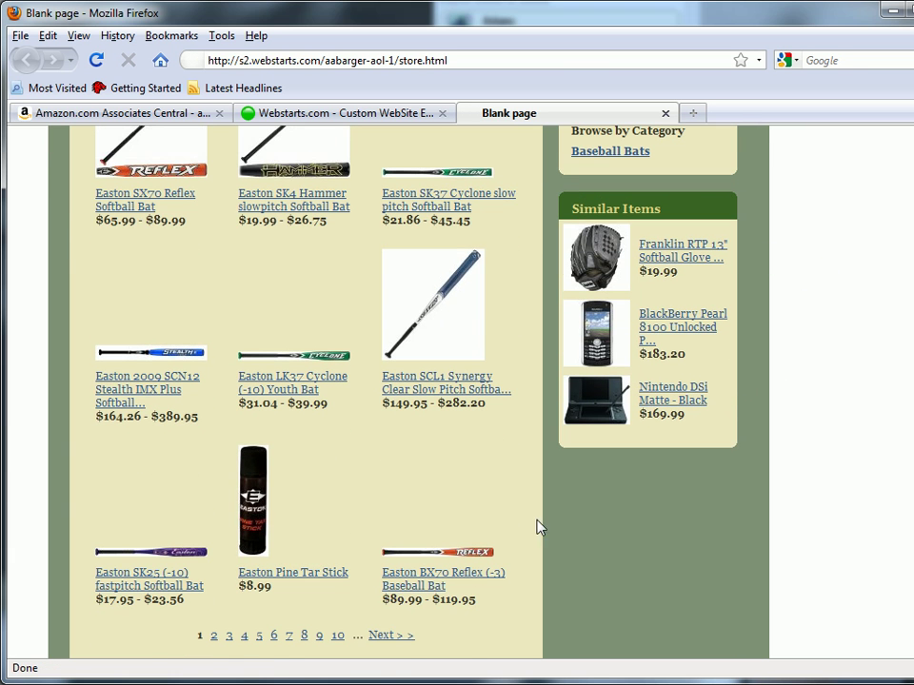
left_click(393, 636)
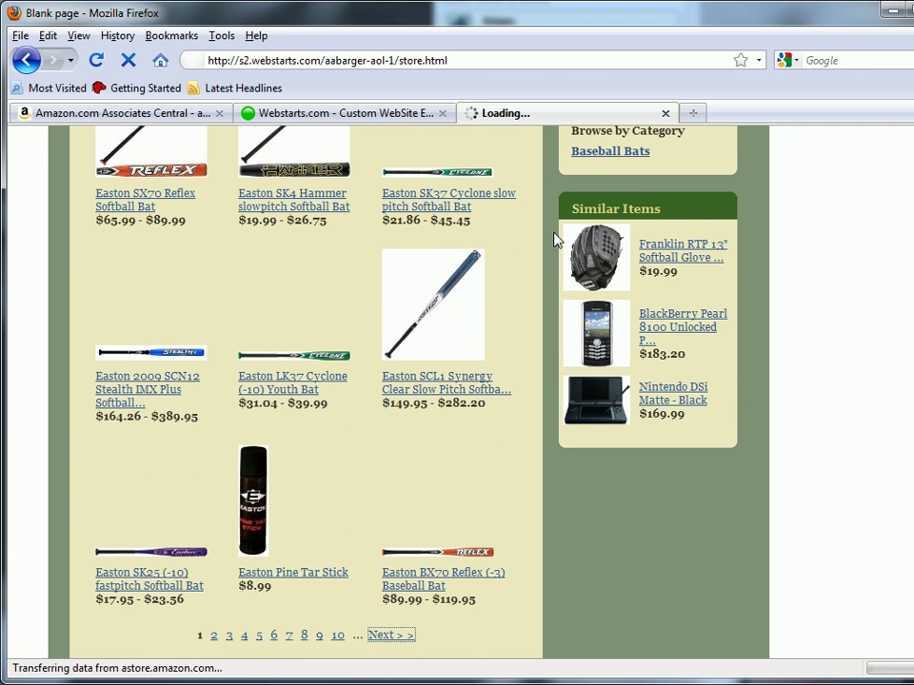
scroll(827, 278, "up", 4)
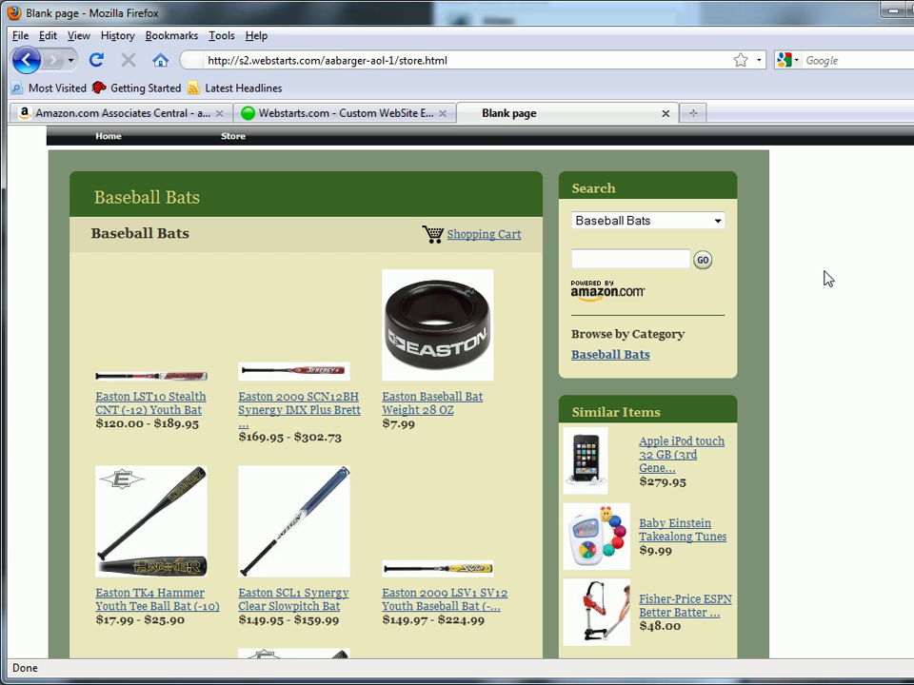
left_click(429, 357)
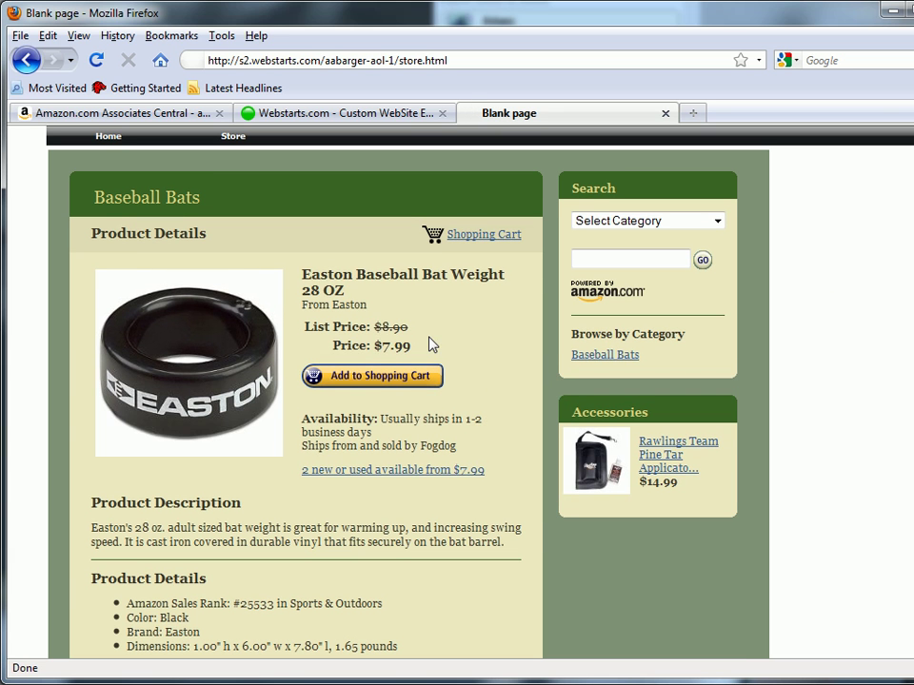
Close the live store tab to return to the WebStarts editor's Store page
left_click(666, 113)
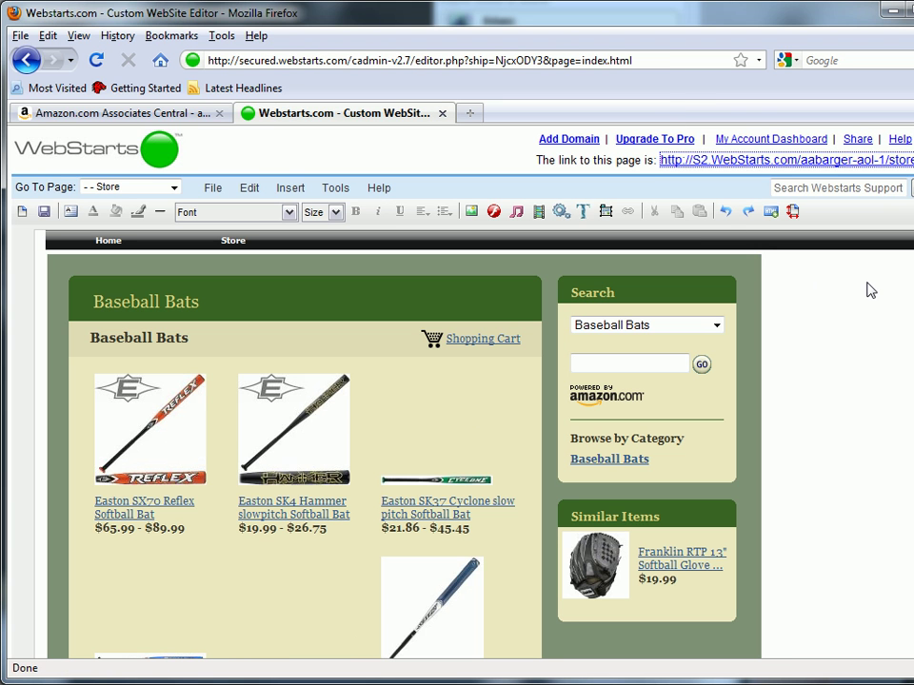